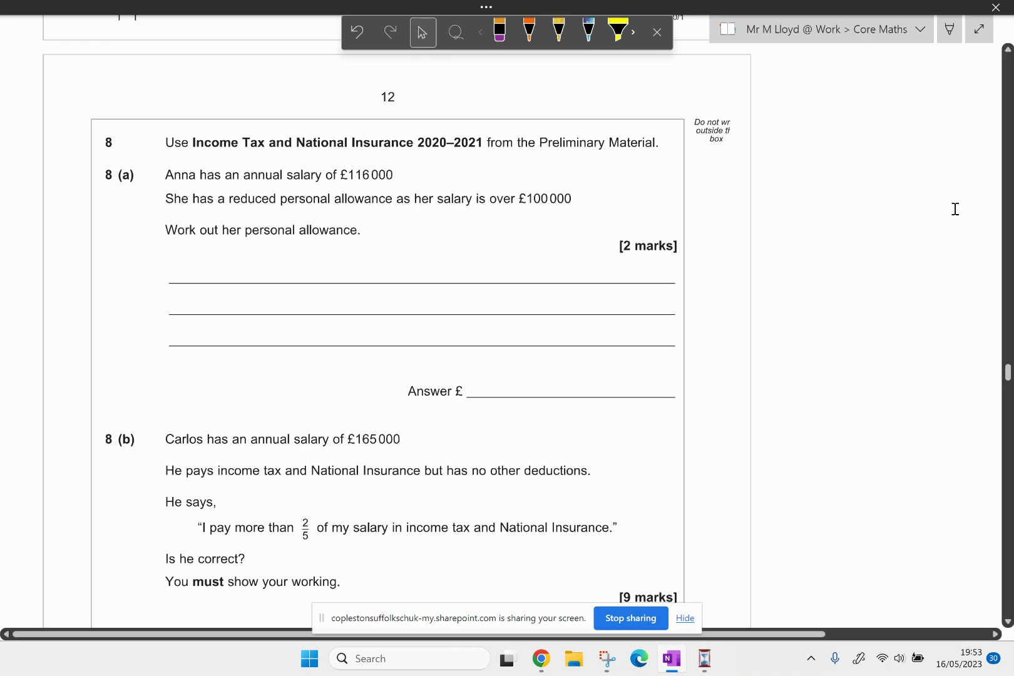
Open the 2021 Nov Prelim page at its Income Tax and National Insurance 2020–2021 rate tables
click(976, 30)
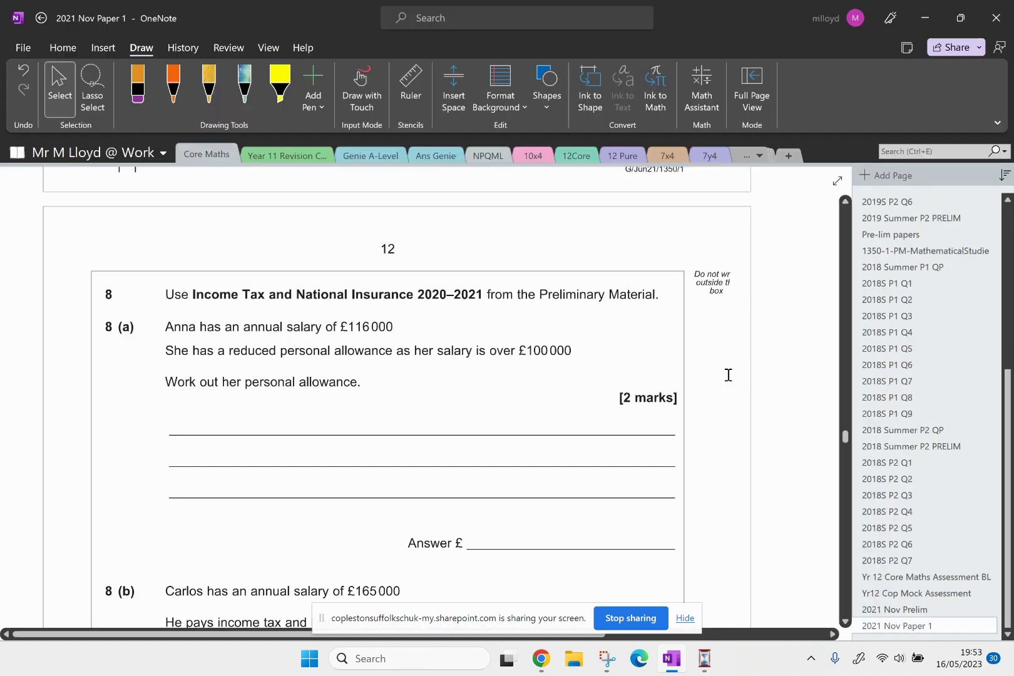
click(901, 610)
scroll(668, 488, down, 4)
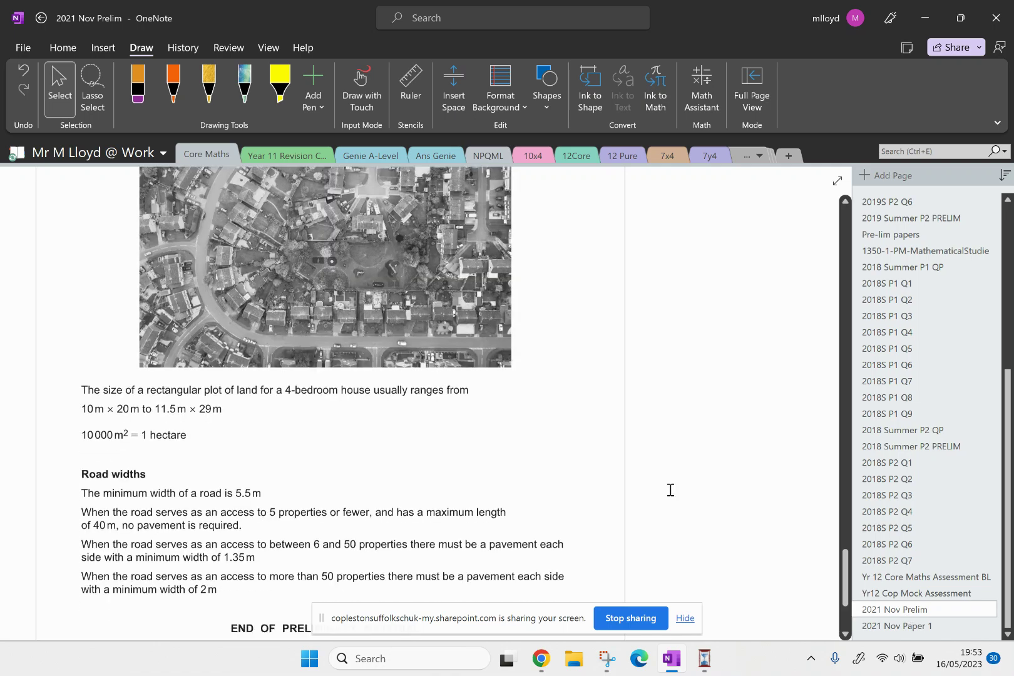
scroll(669, 490, up, 15)
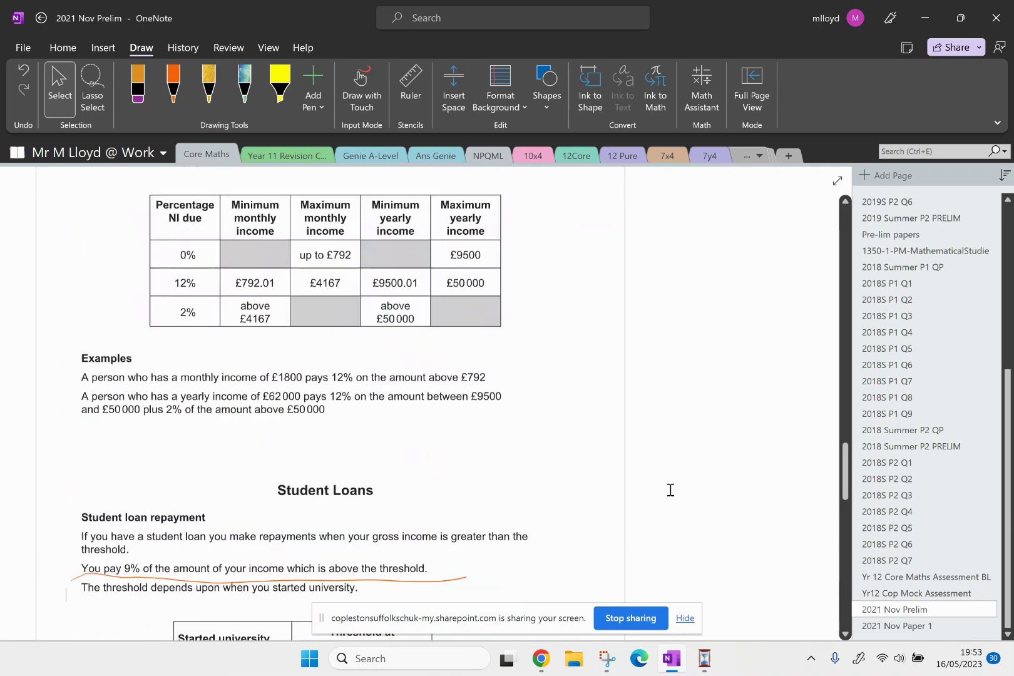
scroll(669, 490, up, 2)
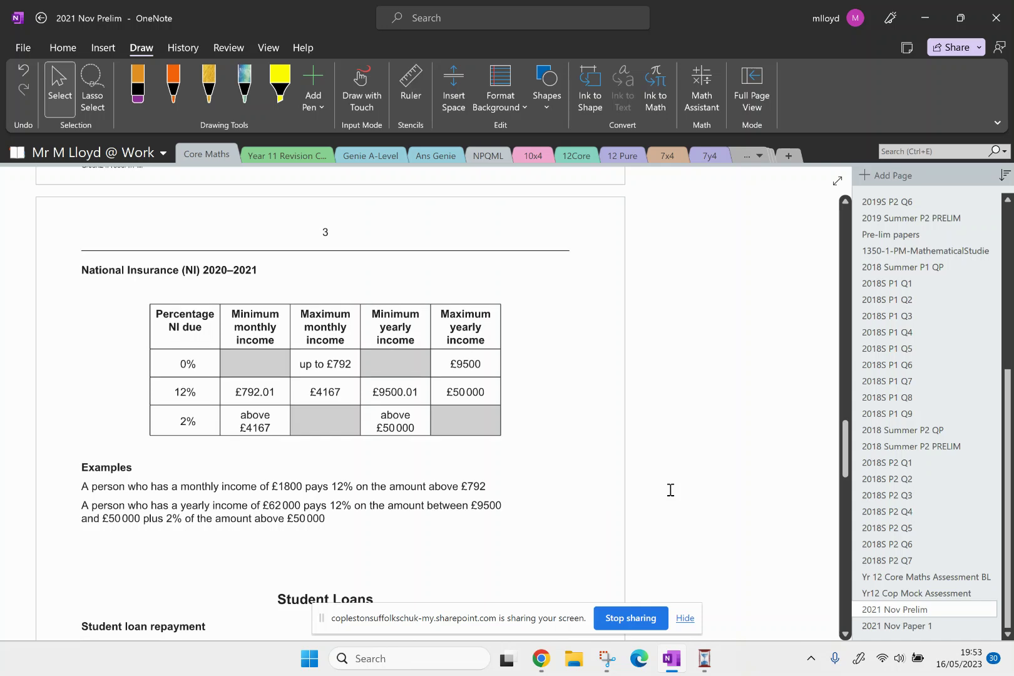
scroll(669, 489, up, 15)
scroll(670, 490, down, 2)
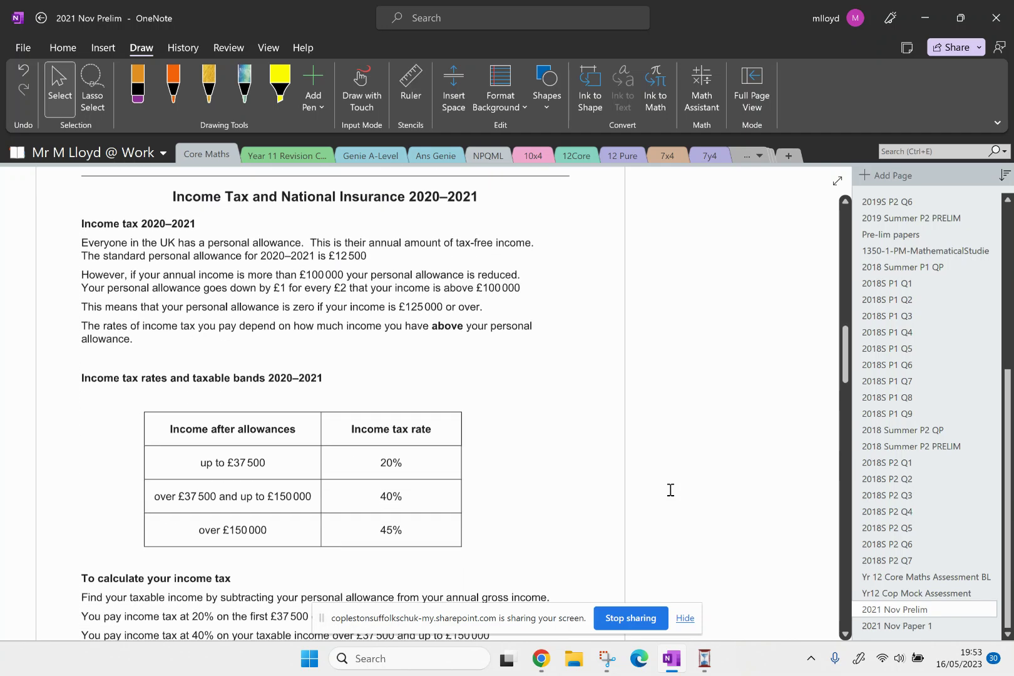
scroll(669, 489, down, 1)
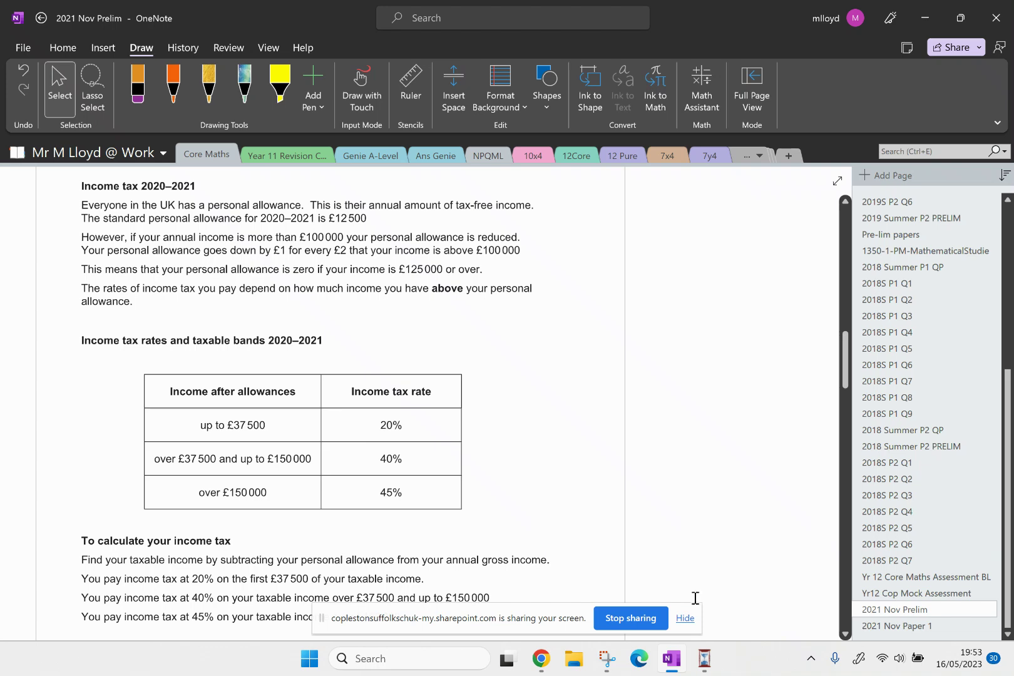
click(686, 618)
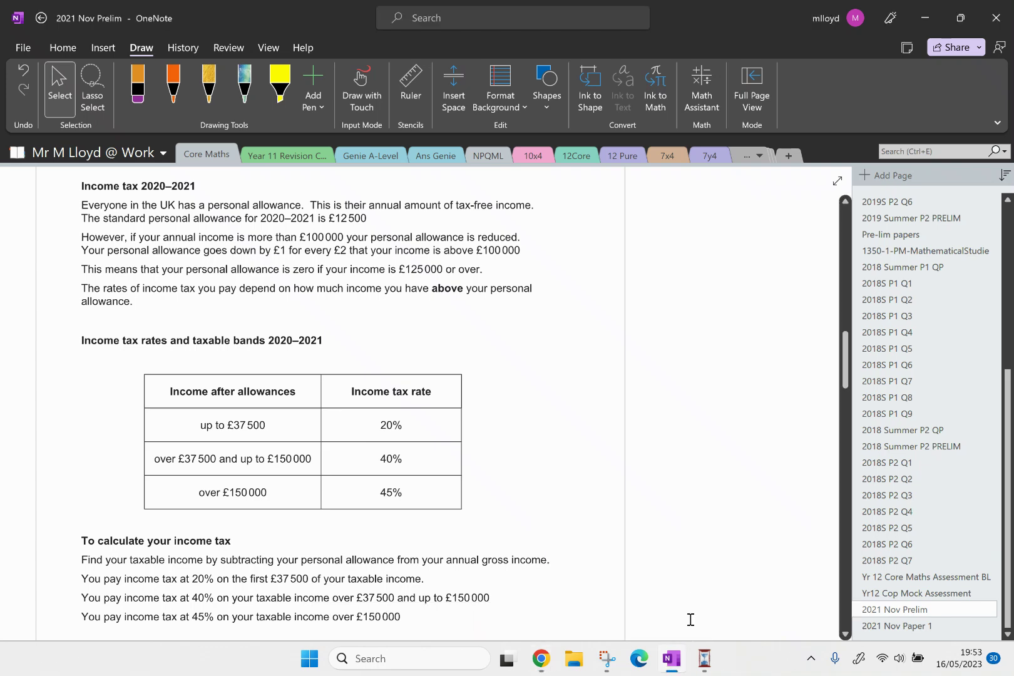
scroll(690, 619, up, 1)
mouse_move(679, 668)
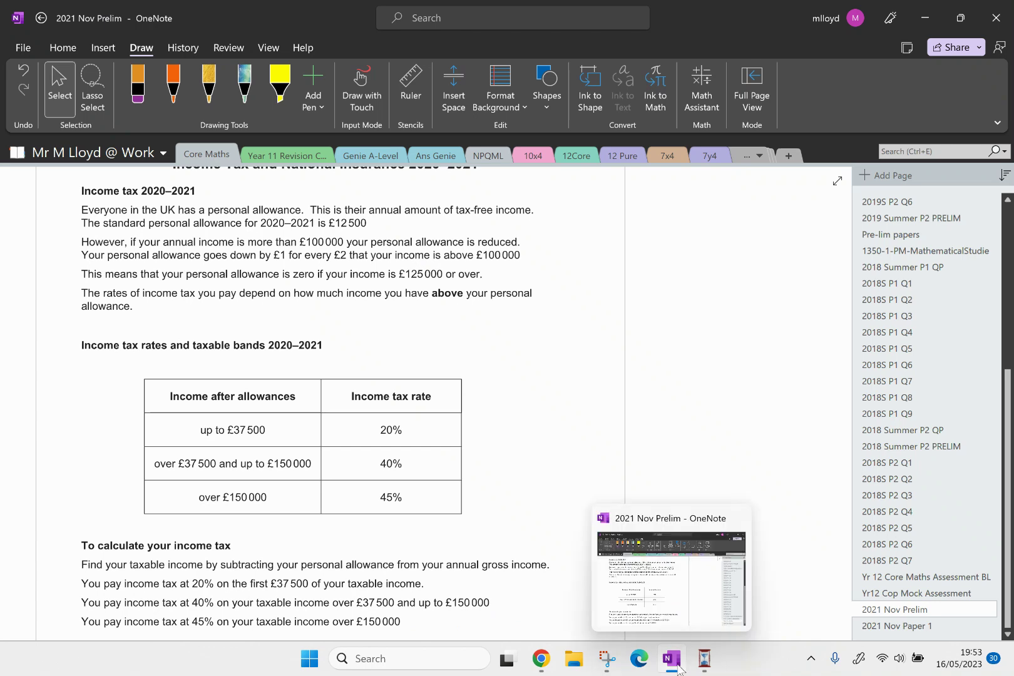
Return to 2021 Nov Paper 1 with question 8 (a) and (b) in view
click(884, 628)
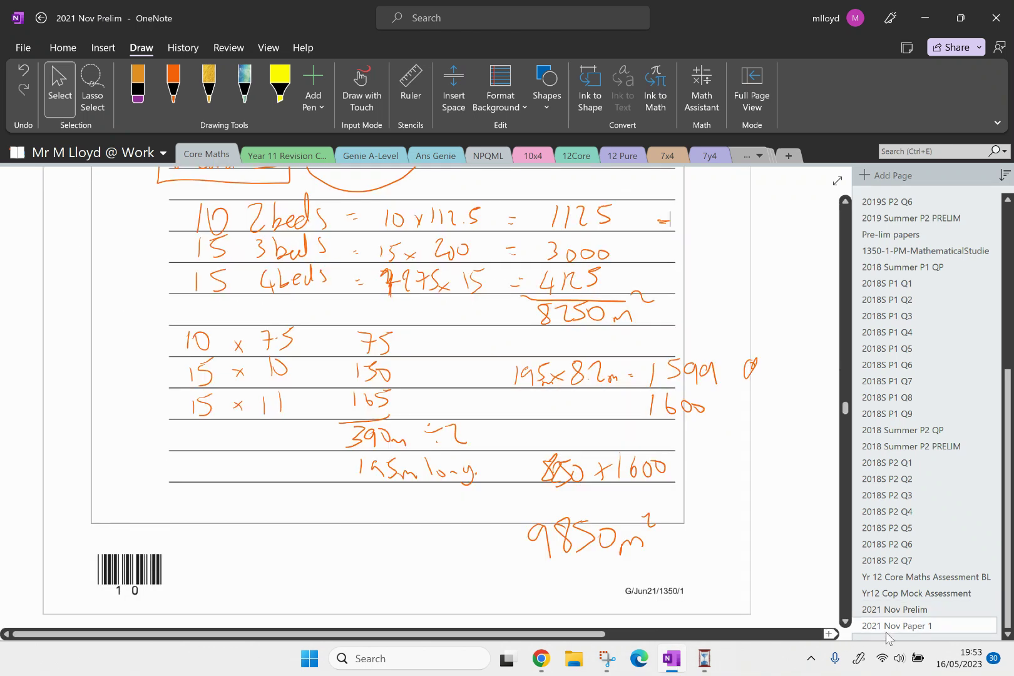
scroll(710, 510, down, 10)
scroll(710, 510, down, 10)
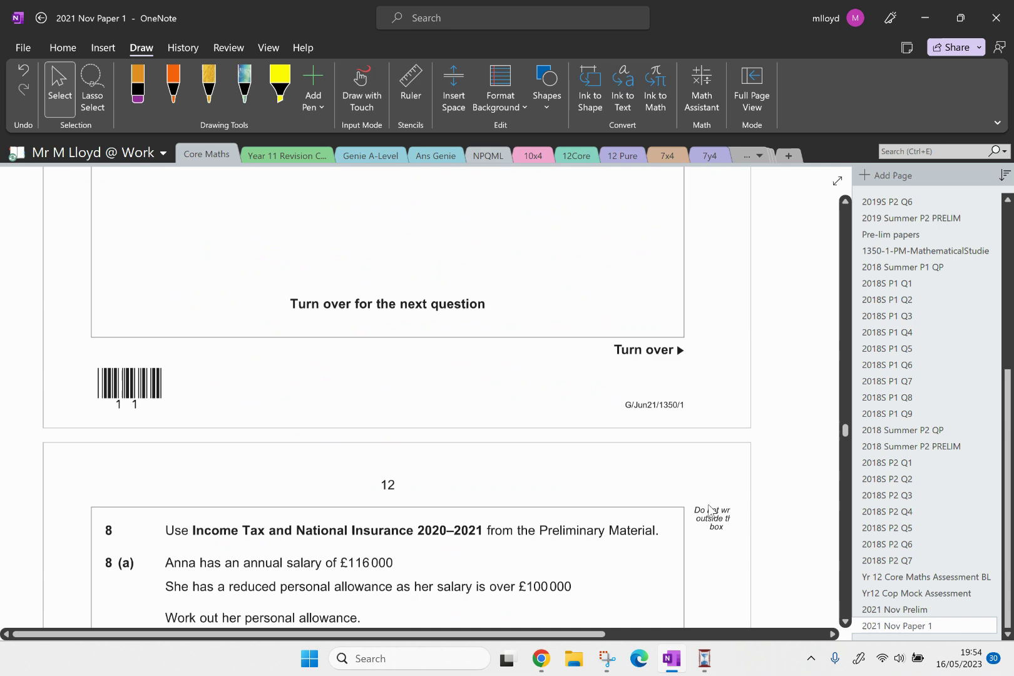
scroll(710, 510, down, 1)
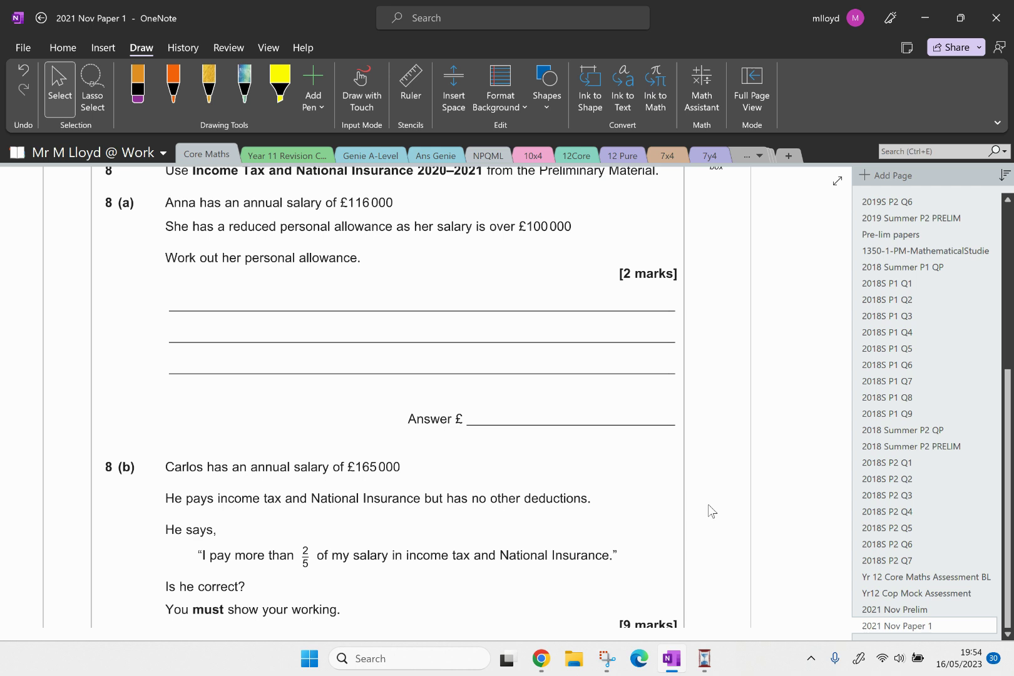
Ink 116000 − 100000 = 16,000, then ÷ 2 = 8,000 in orange beside Anna's salary
mouse_move(621, 198)
mouse_down()
mouse_move(627, 216)
mouse_move(638, 208)
mouse_up()
drag(651, 209, 688, 197)
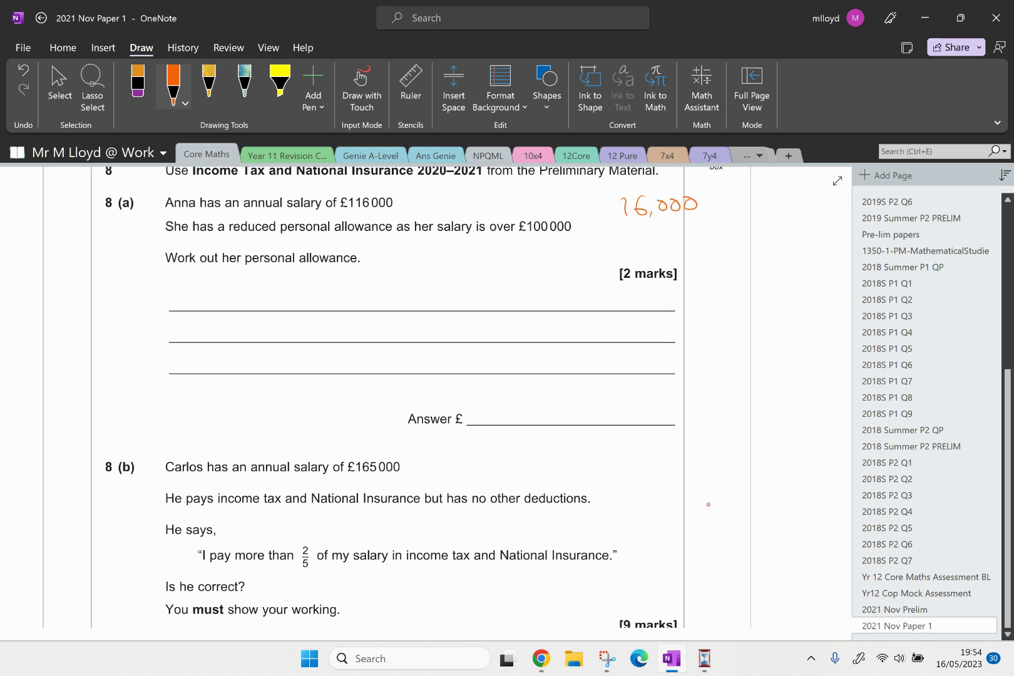
drag(488, 190, 490, 206)
drag(504, 189, 494, 198)
drag(509, 194, 517, 195)
drag(525, 192, 555, 201)
drag(568, 192, 609, 194)
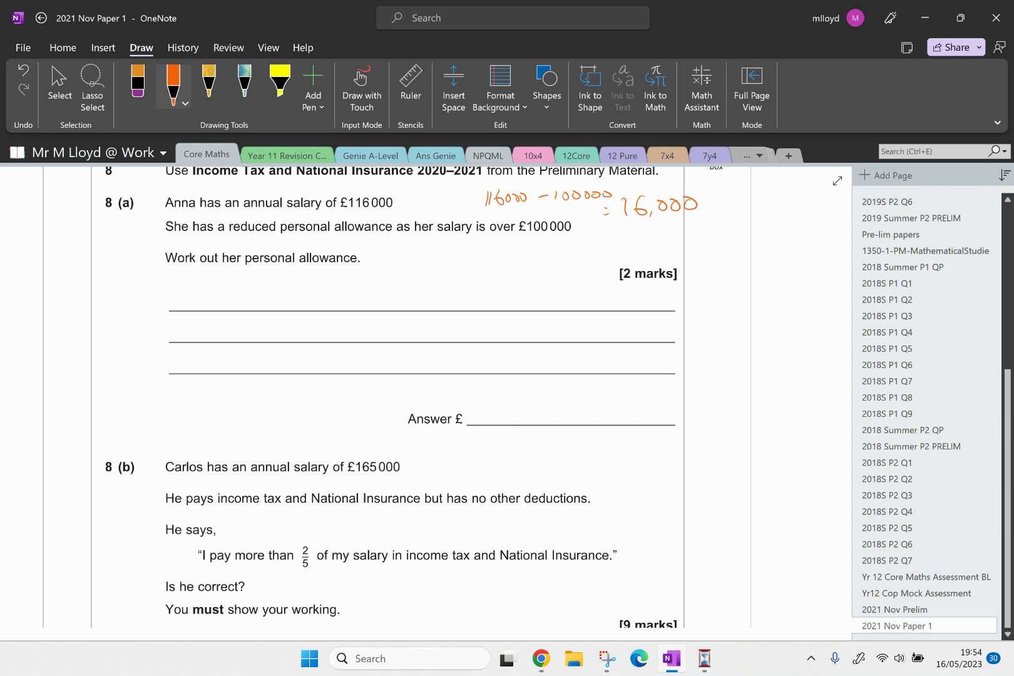
drag(623, 224, 687, 220)
mouse_move(643, 233)
mouse_down()
mouse_move(669, 238)
mouse_move(719, 220)
mouse_up()
drag(732, 222, 754, 220)
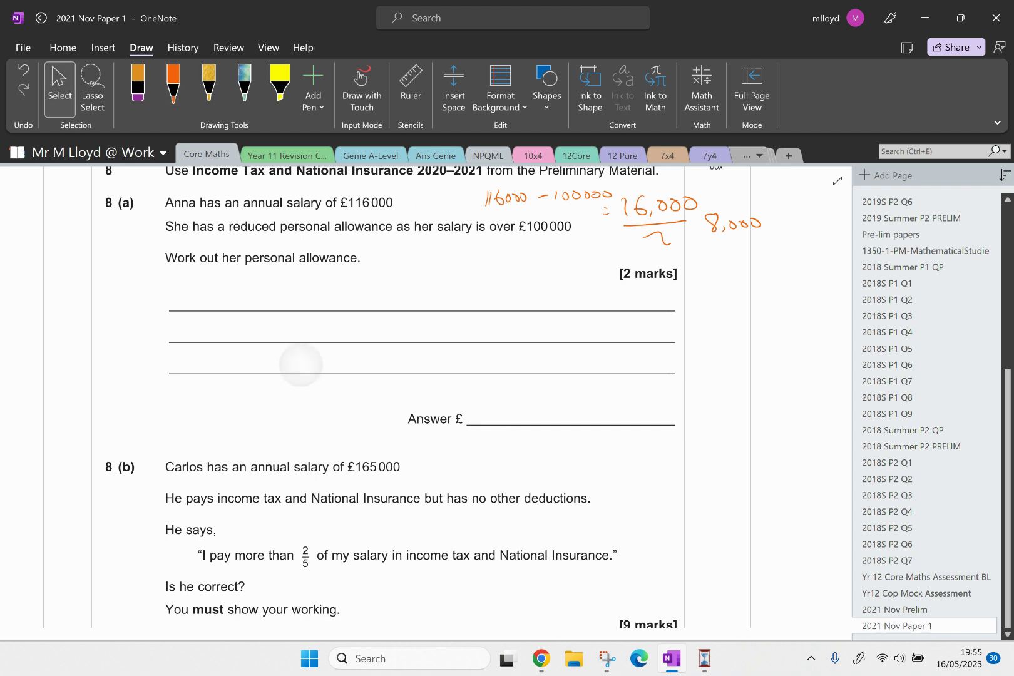
Write 12,500 − 8000 in orange on the first working line
drag(191, 285, 189, 306)
drag(197, 289, 209, 304)
drag(217, 299, 229, 301)
drag(245, 286, 252, 289)
drag(268, 291, 336, 293)
drag(351, 295, 363, 295)
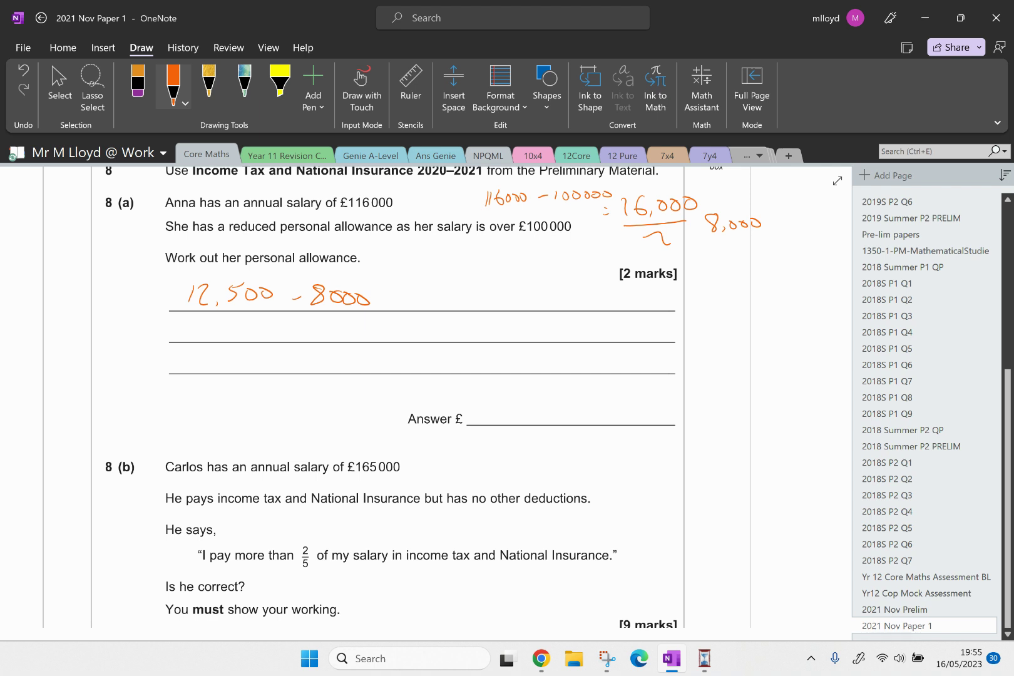
Write 4500 on the Answer £ line as Anna's personal allowance
mouse_move(490, 392)
mouse_down()
mouse_move(485, 404)
mouse_move(514, 406)
mouse_up()
mouse_move(502, 401)
mouse_down()
mouse_move(501, 418)
mouse_move(532, 404)
mouse_up()
drag(553, 407, 552, 407)
scroll(422, 400, down, 2)
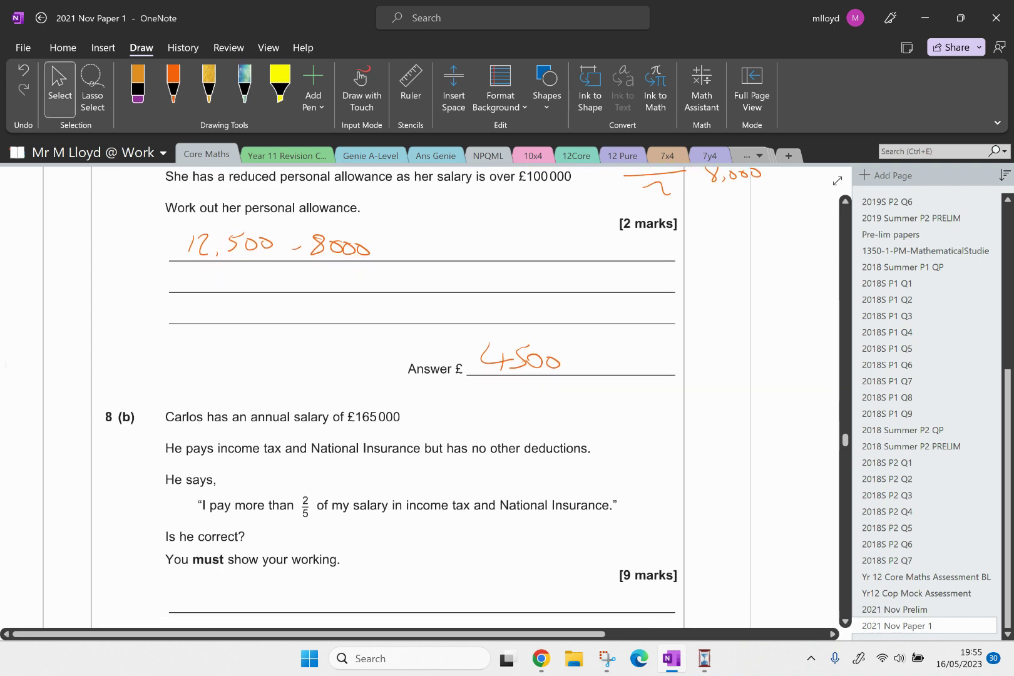
scroll(423, 401, down, 2)
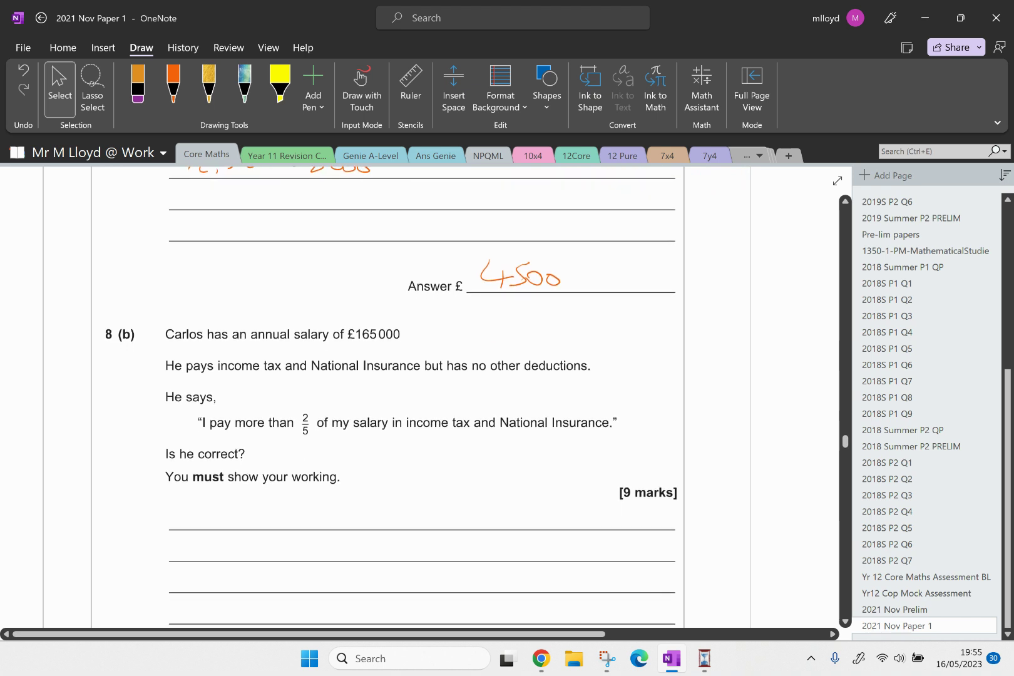
scroll(423, 401, down, 1)
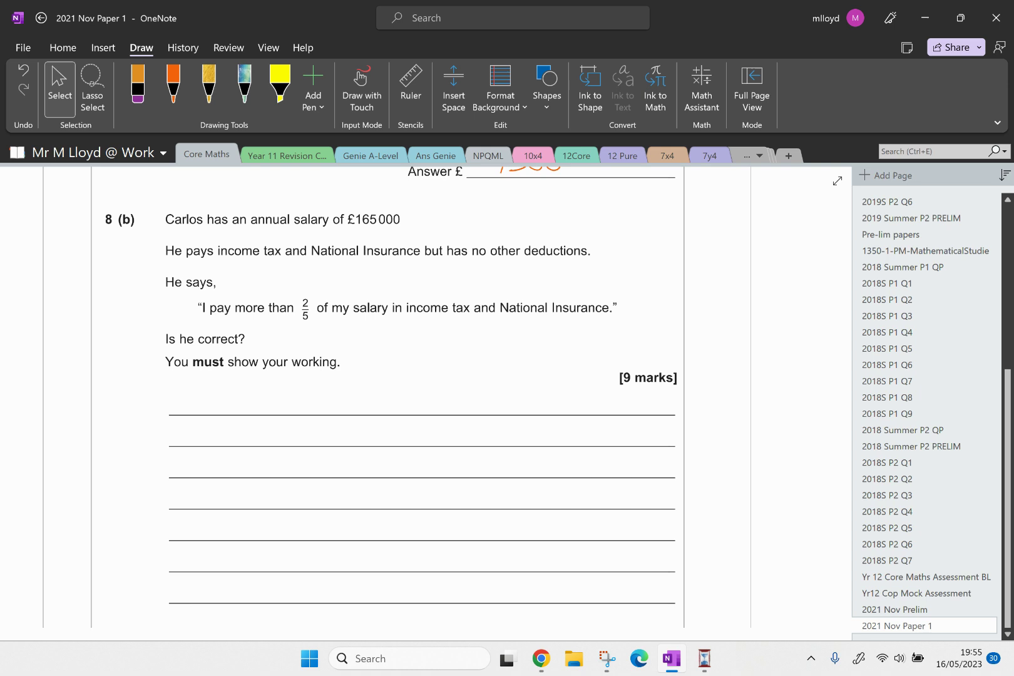
scroll(391, 398, down, 1)
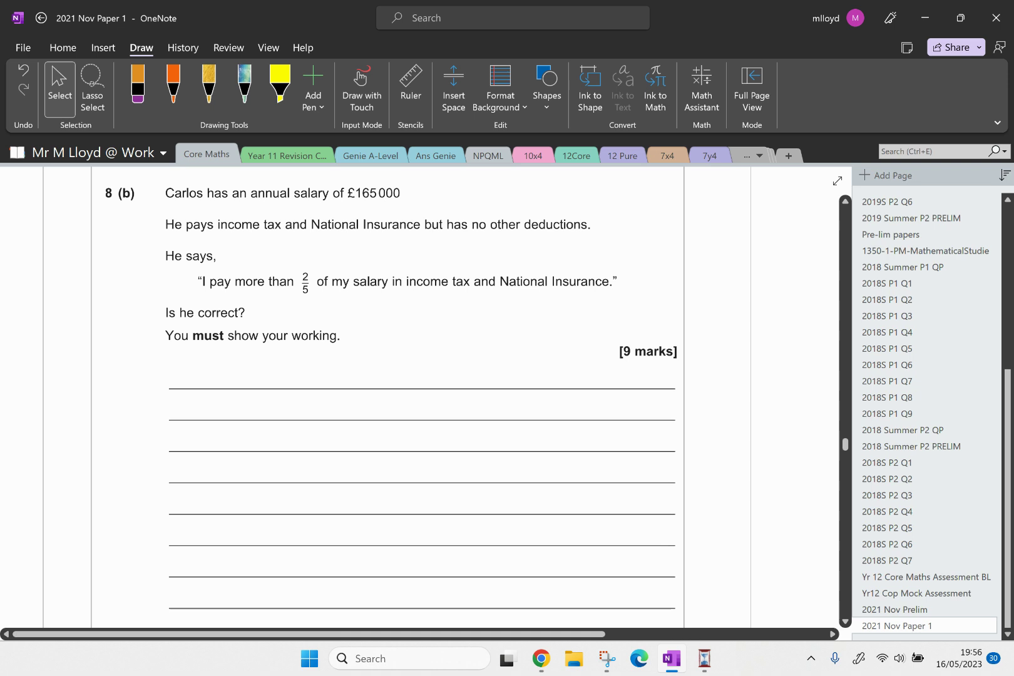
click(397, 308)
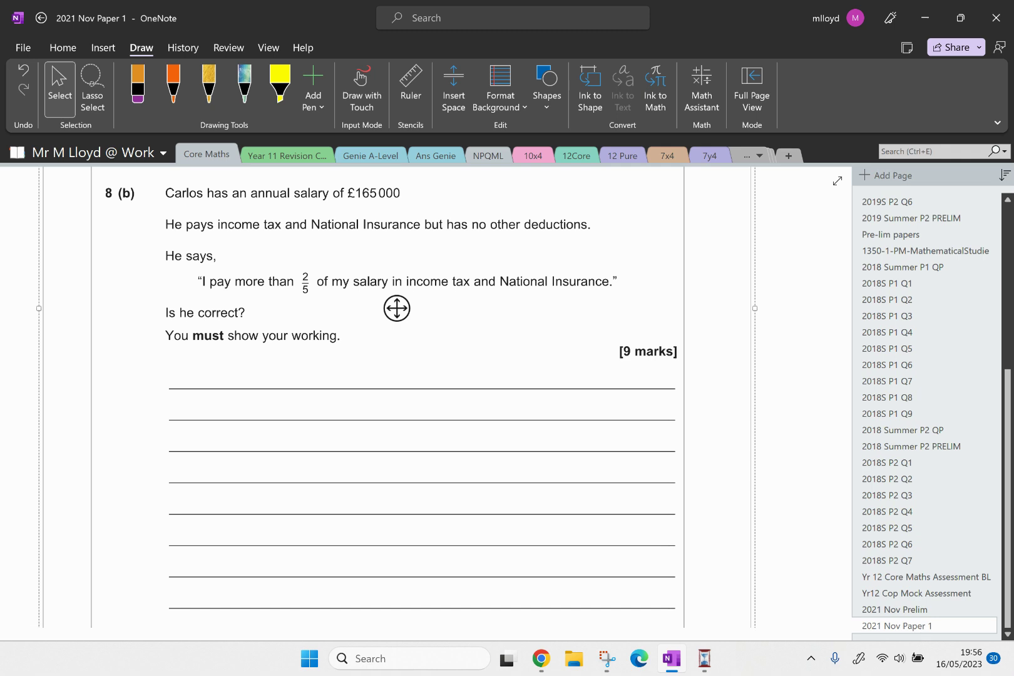
Ink 165,000 × 2/5 = £66,000 in orange on 8(b)'s first answer line
click(174, 87)
mouse_move(198, 366)
mouse_down()
mouse_move(197, 387)
mouse_move(219, 378)
mouse_move(248, 385)
mouse_up()
drag(271, 376, 330, 380)
drag(330, 369, 319, 381)
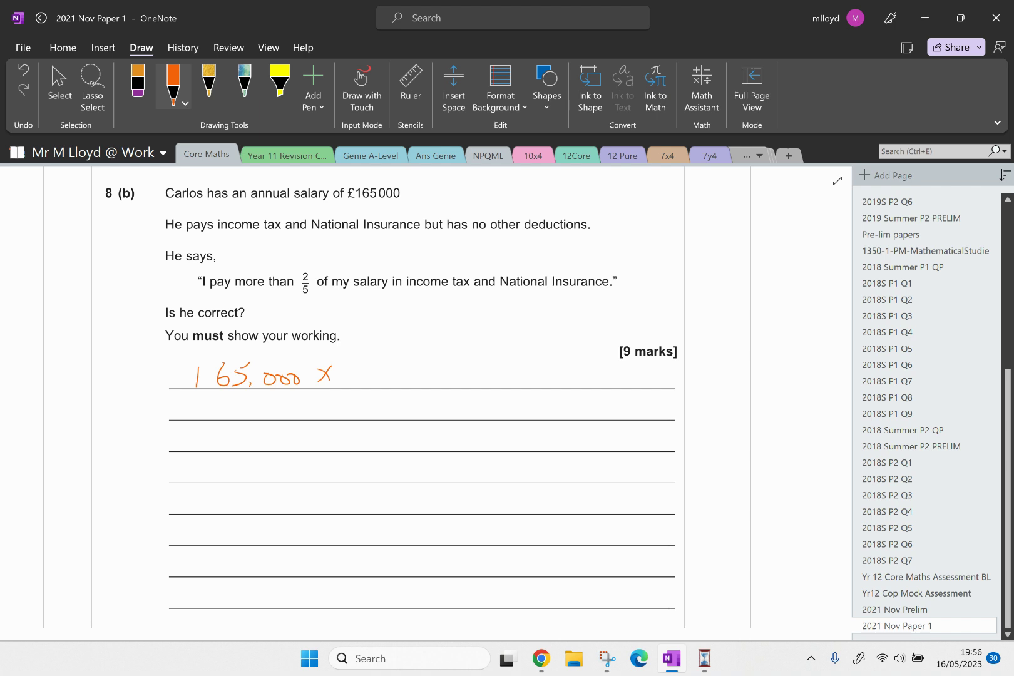
drag(349, 352, 373, 357)
mouse_move(359, 364)
mouse_down()
mouse_move(381, 363)
mouse_move(362, 381)
mouse_up()
mouse_move(470, 345)
mouse_down()
mouse_move(448, 380)
mouse_move(472, 382)
mouse_up()
mouse_move(499, 383)
mouse_down()
mouse_move(518, 371)
mouse_move(553, 386)
mouse_move(551, 368)
mouse_up()
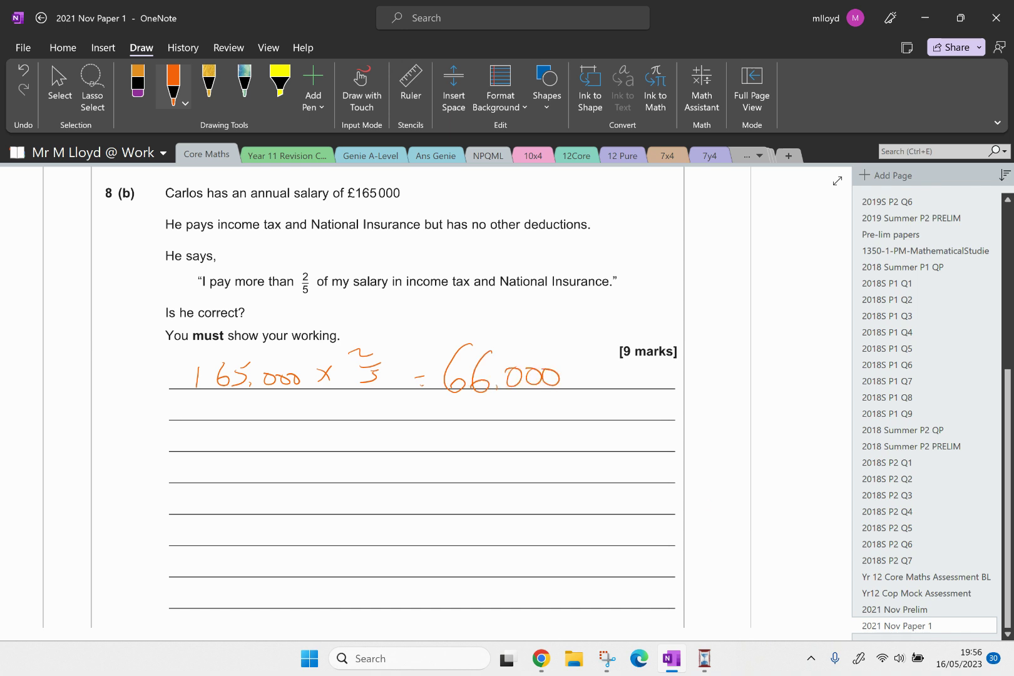
mouse_move(440, 338)
mouse_down()
mouse_move(433, 397)
mouse_move(444, 368)
mouse_up()
Write 37500 × 0.2 on the next answer line
mouse_move(186, 429)
mouse_down()
mouse_move(200, 430)
mouse_move(193, 446)
mouse_up()
mouse_move(203, 428)
mouse_down()
mouse_move(212, 449)
mouse_move(228, 434)
mouse_up()
drag(247, 424, 230, 446)
drag(252, 434, 268, 435)
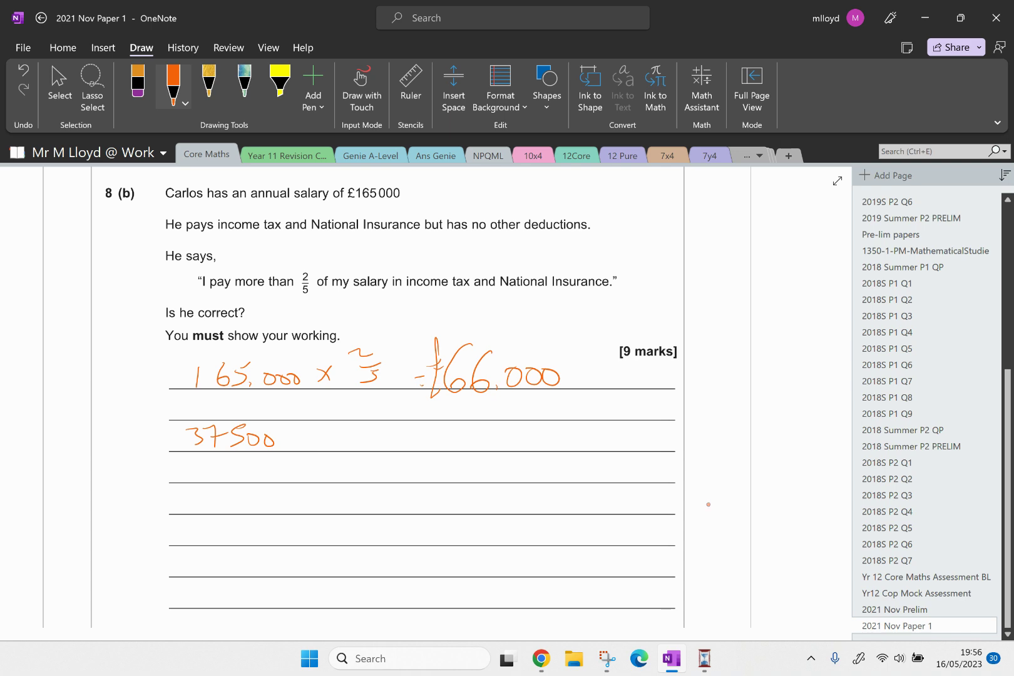
drag(296, 438, 309, 447)
mouse_move(309, 438)
mouse_down()
mouse_move(296, 447)
mouse_move(332, 430)
mouse_move(374, 449)
mouse_up()
Write 112,500 × 0.4 on the line below
drag(177, 462, 177, 480)
mouse_move(186, 462)
mouse_down()
mouse_move(224, 483)
mouse_move(244, 466)
mouse_move(233, 479)
mouse_move(315, 477)
mouse_up()
mouse_move(320, 468)
mouse_down()
mouse_move(307, 481)
mouse_move(345, 467)
mouse_move(376, 478)
mouse_up()
click(354, 478)
drag(374, 469, 374, 486)
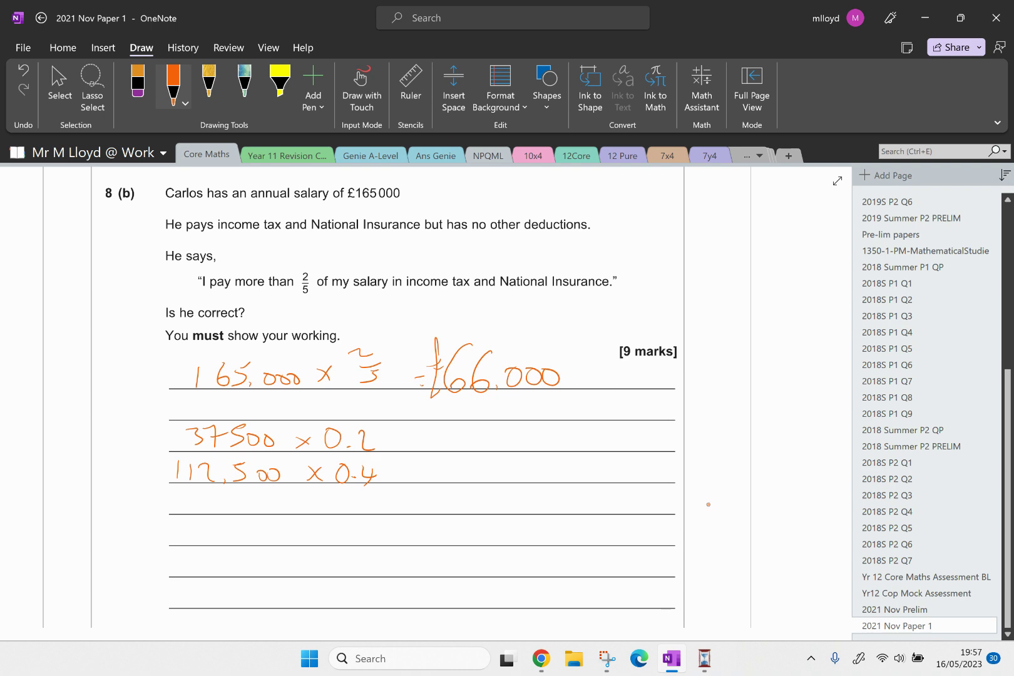
Write 15,000 × 0.45 and add equals signs after all three band sums
mouse_move(187, 496)
mouse_down()
mouse_move(214, 485)
mouse_move(216, 510)
mouse_up()
drag(239, 496, 315, 508)
mouse_move(316, 499)
mouse_down()
mouse_move(353, 498)
mouse_move(356, 512)
mouse_move(376, 505)
mouse_up()
mouse_move(372, 499)
mouse_down()
mouse_move(372, 514)
mouse_move(381, 512)
mouse_up()
drag(380, 494, 395, 493)
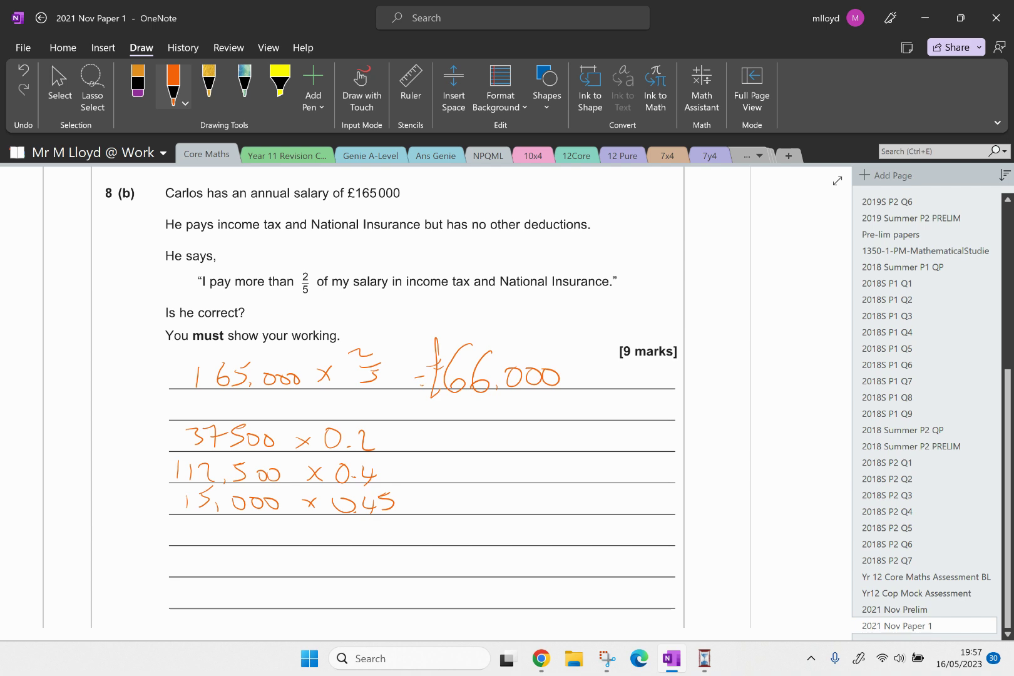
drag(412, 438, 421, 439)
drag(412, 441, 423, 441)
drag(425, 500, 431, 500)
Write the band results 7500, 45000 and 6750 after the equals signs
mouse_move(472, 428)
mouse_down()
mouse_move(481, 449)
mouse_move(491, 439)
mouse_up()
drag(510, 428, 497, 445)
drag(519, 432, 533, 432)
mouse_move(475, 462)
mouse_down()
mouse_move(488, 475)
mouse_move(479, 482)
mouse_up()
mouse_move(502, 461)
mouse_down()
mouse_move(491, 461)
mouse_move(495, 482)
mouse_up()
drag(514, 466, 525, 469)
mouse_move(541, 468)
mouse_down()
mouse_move(535, 478)
mouse_move(541, 468)
mouse_up()
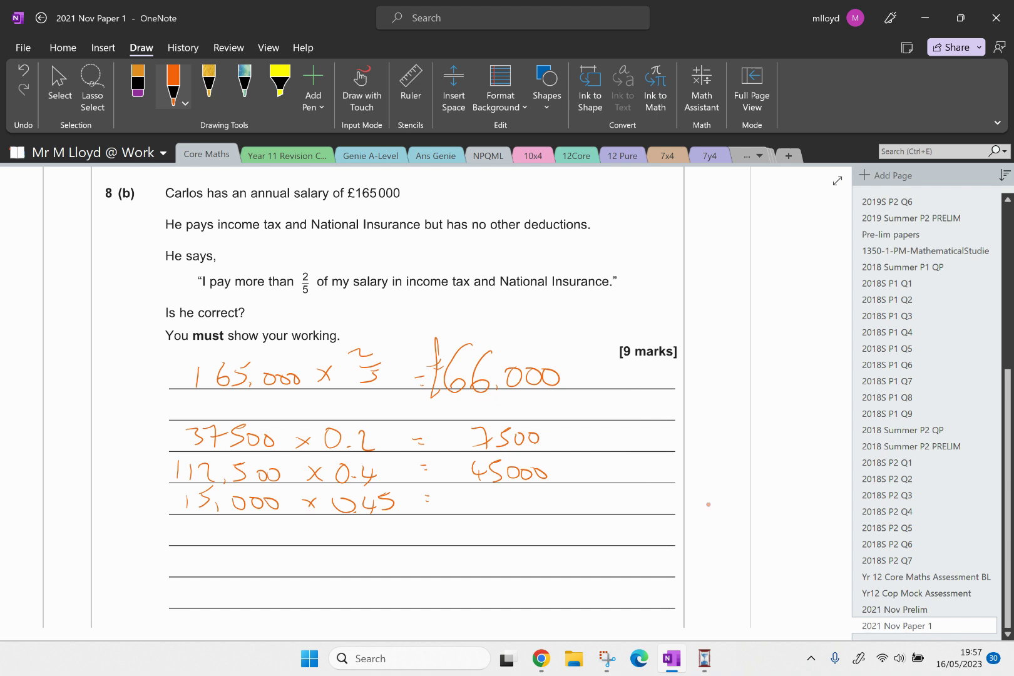
mouse_move(486, 492)
mouse_down()
mouse_move(477, 509)
mouse_move(514, 510)
mouse_up()
drag(520, 490, 534, 497)
Write the total £59,250 at the right, label it Tax and circle it
mouse_move(605, 417)
mouse_down()
mouse_move(599, 452)
mouse_move(607, 435)
mouse_move(615, 448)
mouse_up()
mouse_move(621, 430)
mouse_down()
mouse_move(634, 428)
mouse_move(638, 449)
mouse_up()
drag(644, 448, 665, 445)
mouse_move(669, 426)
mouse_down()
mouse_move(682, 426)
mouse_move(675, 446)
mouse_up()
mouse_move(688, 434)
mouse_down()
mouse_move(684, 445)
mouse_move(691, 435)
mouse_up()
drag(635, 401, 638, 416)
mouse_move(620, 401)
mouse_down()
mouse_move(658, 395)
mouse_move(681, 401)
mouse_move(685, 416)
mouse_move(585, 466)
mouse_move(692, 377)
mouse_up()
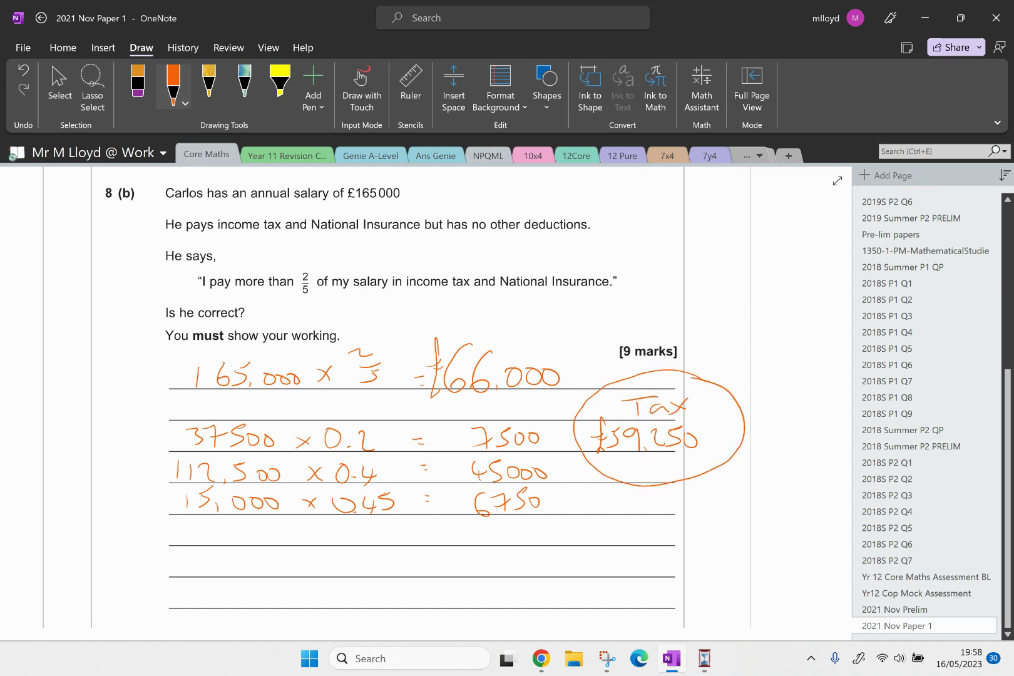
Scroll down and ink 165000 − 9500 = 155,500, noting the 9500 band at 0%
click(61, 88)
scroll(425, 394, down, 2)
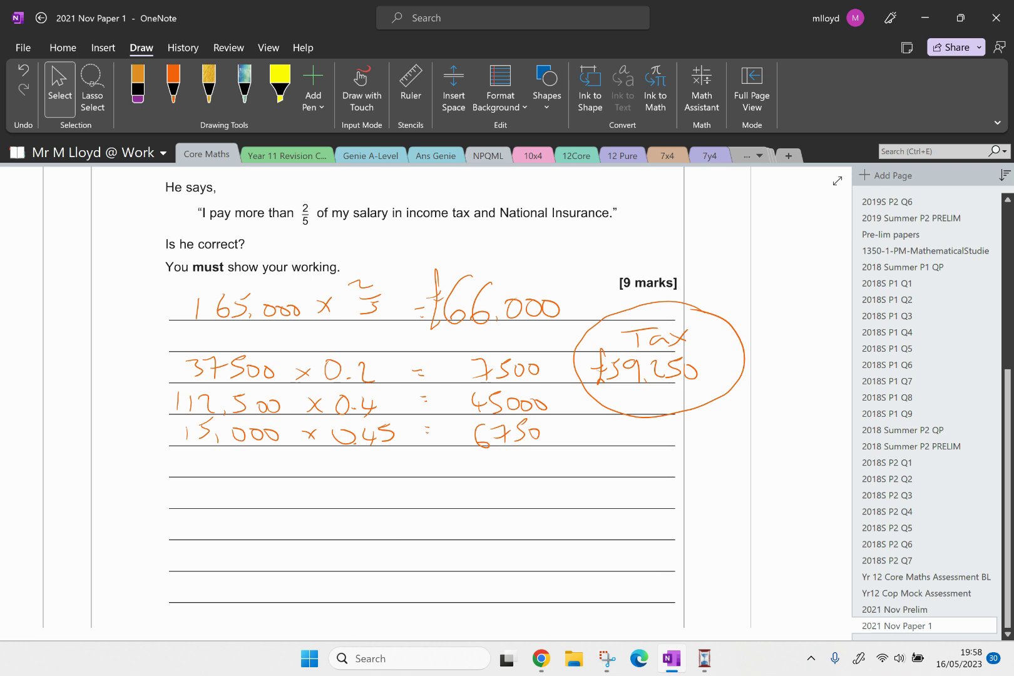
click(173, 84)
mouse_move(198, 489)
mouse_down()
mouse_move(237, 485)
mouse_move(226, 507)
mouse_move(259, 494)
mouse_up()
mouse_move(268, 493)
mouse_down()
mouse_move(322, 508)
mouse_move(302, 508)
mouse_move(321, 489)
mouse_up()
mouse_move(308, 512)
mouse_down()
mouse_move(324, 493)
mouse_move(303, 507)
mouse_move(368, 494)
mouse_move(362, 508)
mouse_up()
mouse_move(383, 481)
mouse_down()
mouse_move(370, 503)
mouse_move(386, 488)
mouse_move(408, 488)
mouse_up()
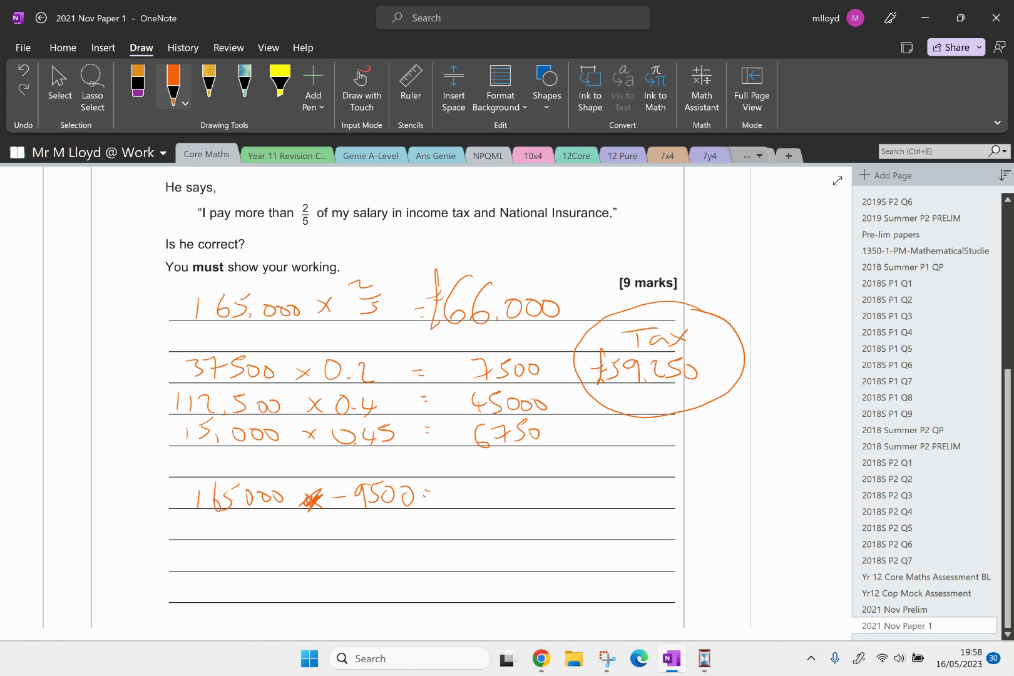
mouse_move(471, 486)
mouse_down()
mouse_move(503, 486)
mouse_move(511, 507)
mouse_move(529, 487)
mouse_move(521, 506)
mouse_move(558, 490)
mouse_up()
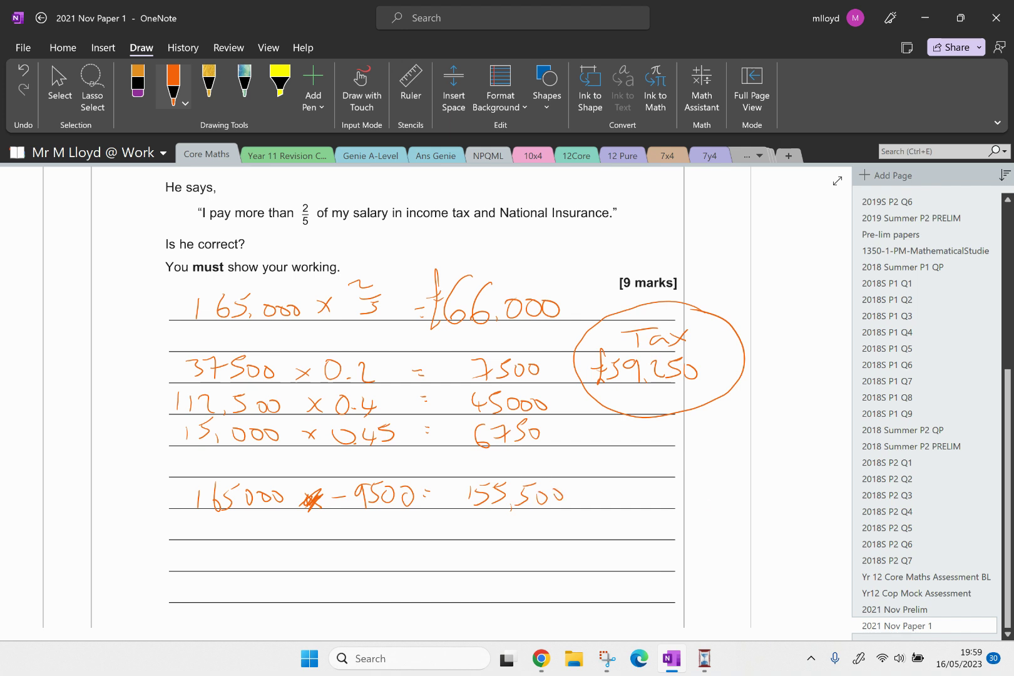
drag(637, 490, 625, 499)
mouse_move(639, 484)
mouse_down()
mouse_move(638, 505)
mouse_move(654, 483)
mouse_up()
drag(638, 500, 656, 492)
mouse_move(668, 491)
mouse_down()
mouse_move(697, 494)
mouse_move(712, 479)
mouse_up()
mouse_move(721, 479)
mouse_down()
mouse_move(716, 500)
mouse_move(723, 493)
mouse_move(704, 487)
mouse_up()
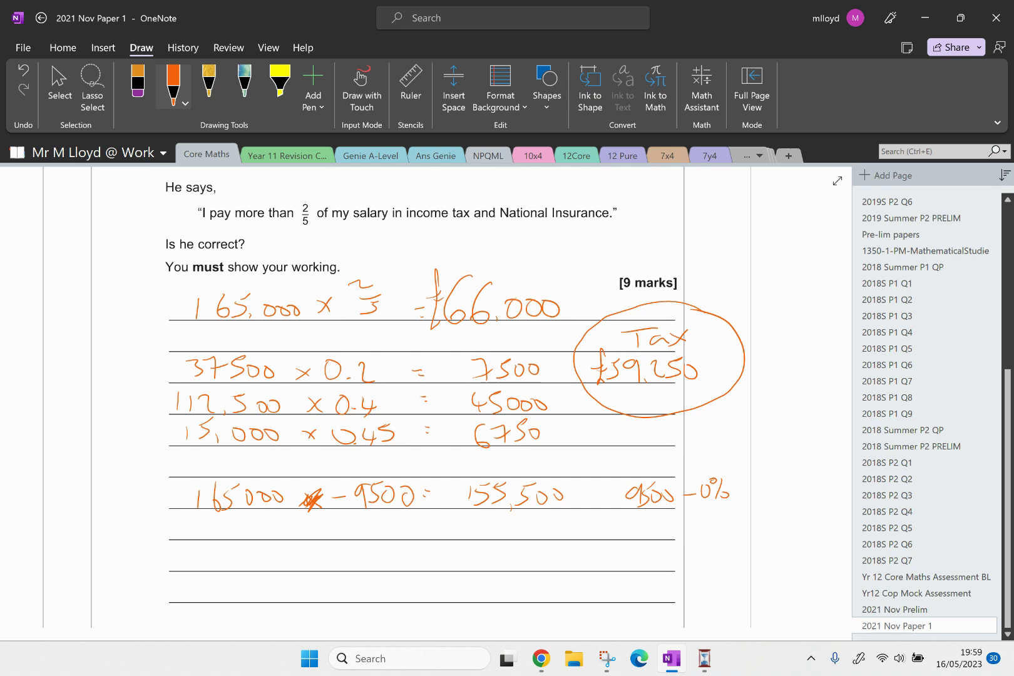
Note the 40,500 band amount at the right of the working
scroll(438, 376, down, 1)
drag(613, 508, 616, 531)
drag(623, 513, 635, 527)
drag(651, 515, 699, 522)
drag(703, 504, 729, 521)
drag(739, 511, 739, 518)
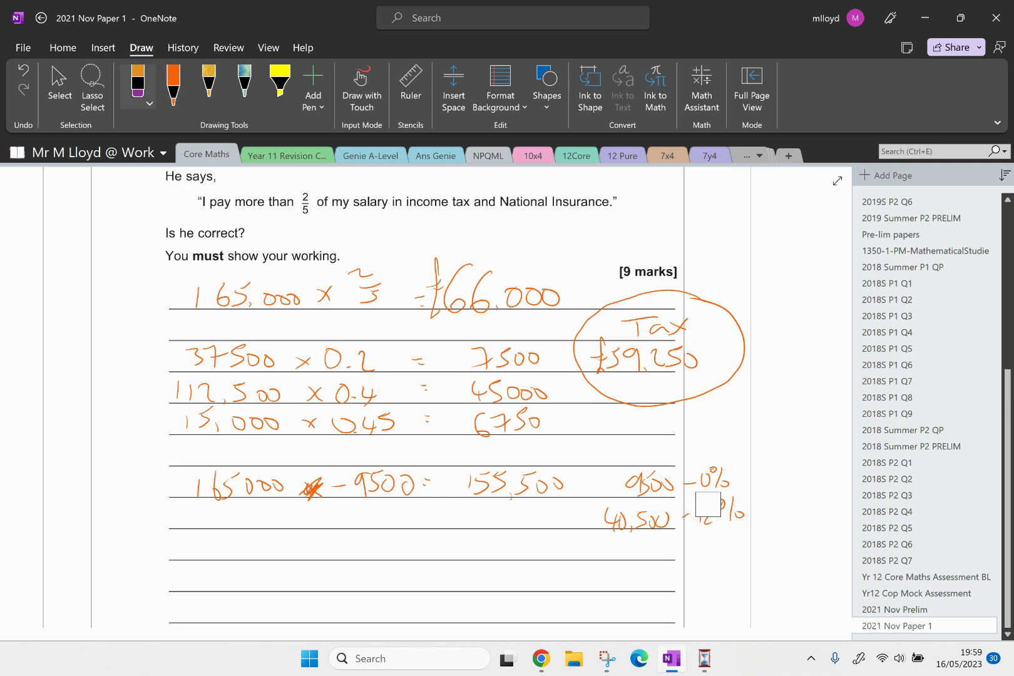
Erase the wrong 165000 − 9500 = 155,500 working line
drag(563, 485, 463, 485)
drag(194, 485, 419, 485)
click(59, 88)
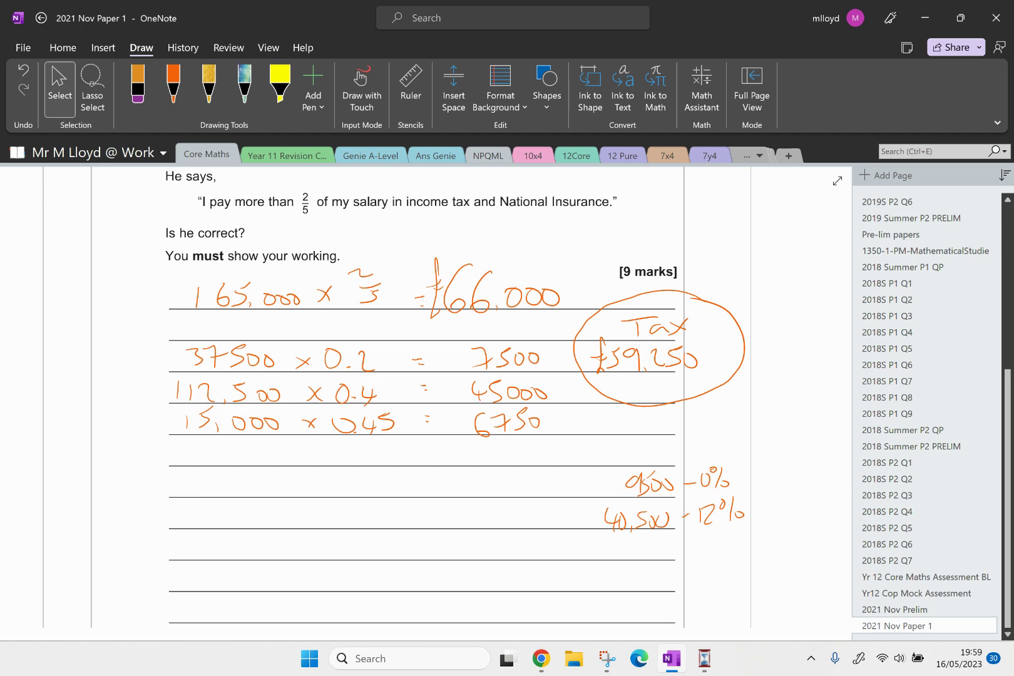
Note the 115,000 band at 2% under the 40,500 band
click(173, 88)
mouse_move(396, 228)
mouse_down()
mouse_move(400, 312)
mouse_move(371, 187)
mouse_move(369, 218)
mouse_move(331, 196)
mouse_up()
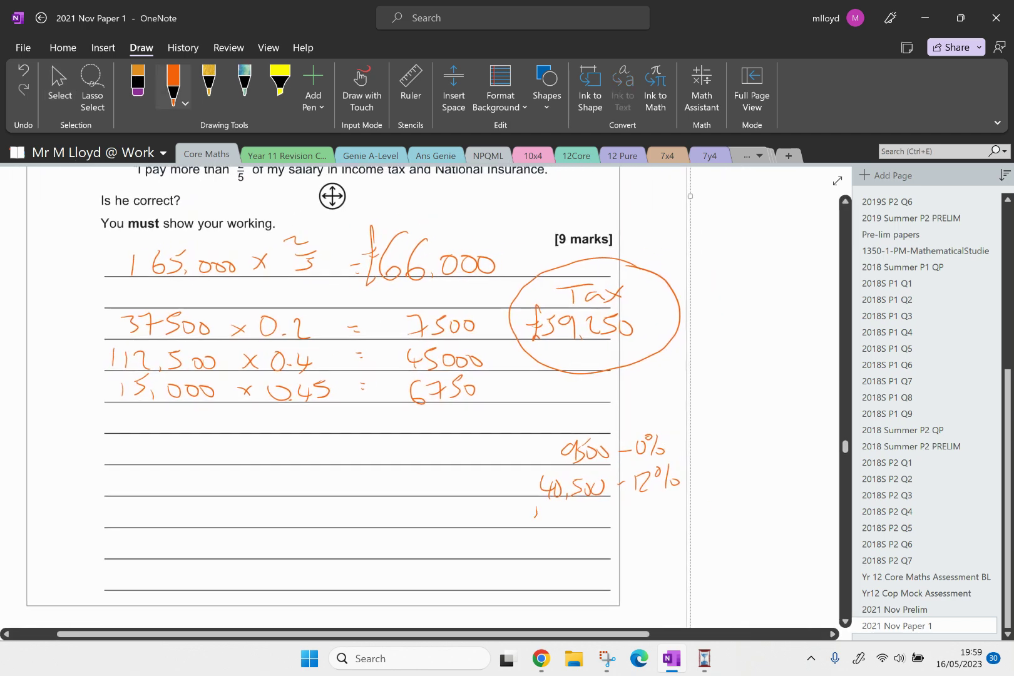
drag(536, 508, 535, 527)
mouse_move(546, 507)
mouse_down()
mouse_move(545, 526)
mouse_move(569, 530)
mouse_up()
drag(578, 513, 589, 513)
drag(597, 513, 654, 516)
drag(664, 516, 663, 517)
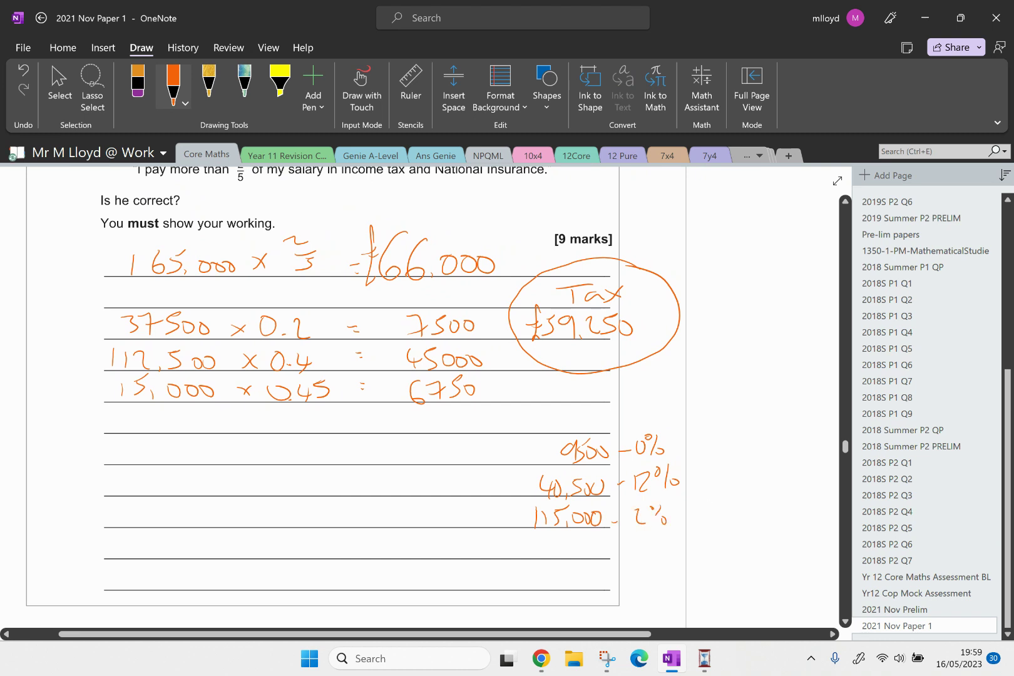
Write 40,500 × 0.12 on the cleared working line
drag(125, 468, 134, 489)
mouse_move(131, 480)
mouse_down()
mouse_move(131, 495)
mouse_move(144, 480)
mouse_move(157, 495)
mouse_up()
mouse_move(167, 478)
mouse_down()
mouse_move(165, 492)
mouse_move(176, 468)
mouse_move(164, 494)
mouse_move(174, 496)
mouse_up()
drag(186, 478, 230, 492)
mouse_move(229, 478)
mouse_down()
mouse_move(218, 492)
mouse_move(249, 476)
mouse_move(264, 491)
mouse_up()
mouse_move(281, 477)
mouse_down()
mouse_move(286, 491)
mouse_move(316, 492)
mouse_up()
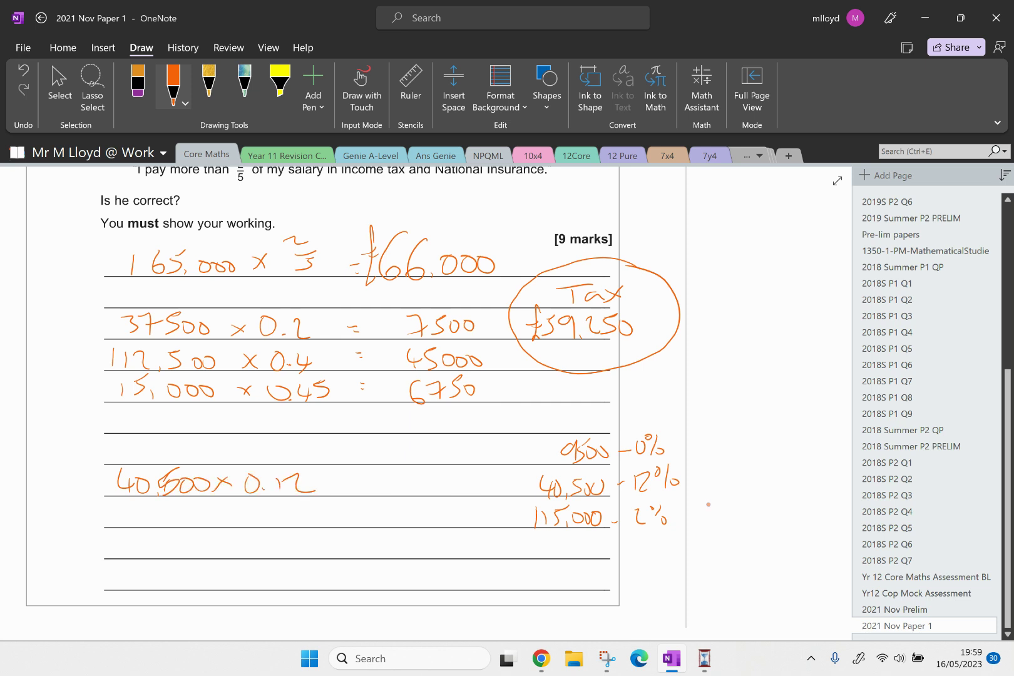
mouse_move(108, 514)
mouse_down()
mouse_move(108, 530)
mouse_move(132, 509)
mouse_up()
Write 115,000 × 0.02 on the next line
mouse_move(131, 510)
mouse_down()
mouse_move(127, 527)
mouse_move(151, 524)
mouse_up()
drag(170, 516, 200, 513)
mouse_move(214, 512)
mouse_down()
mouse_move(234, 525)
mouse_move(217, 526)
mouse_up()
drag(249, 509, 248, 511)
drag(266, 519, 267, 520)
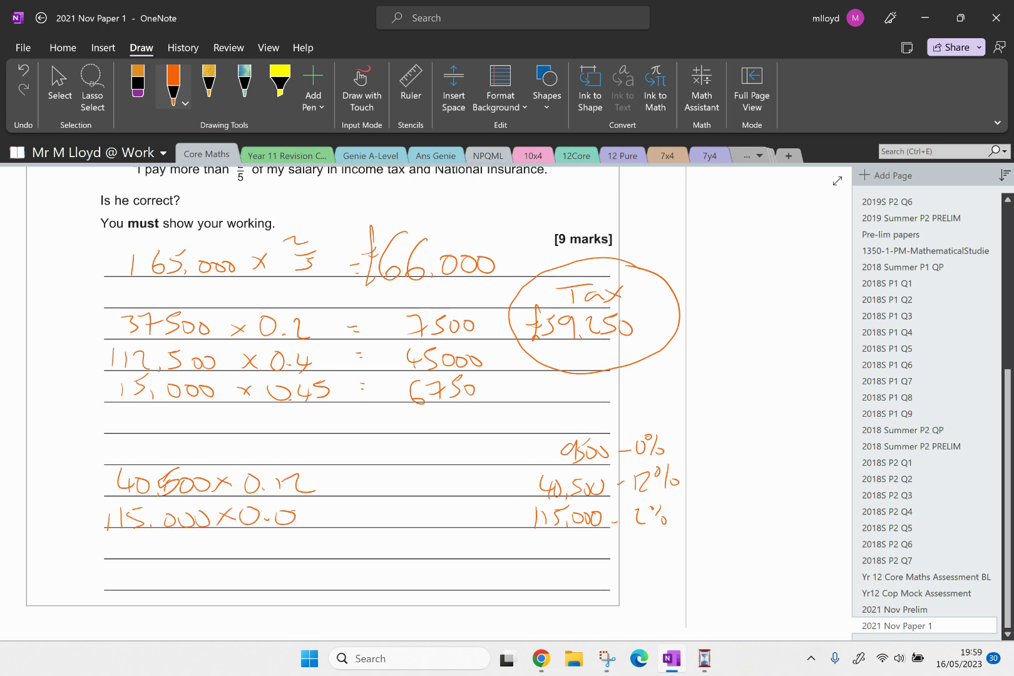
drag(299, 511, 327, 523)
Write the results 4,860 and 2300, then underline the 2300
mouse_move(378, 476)
mouse_down()
mouse_move(383, 498)
mouse_move(403, 480)
mouse_up()
mouse_move(416, 472)
mouse_down()
mouse_move(413, 482)
mouse_move(425, 482)
mouse_up()
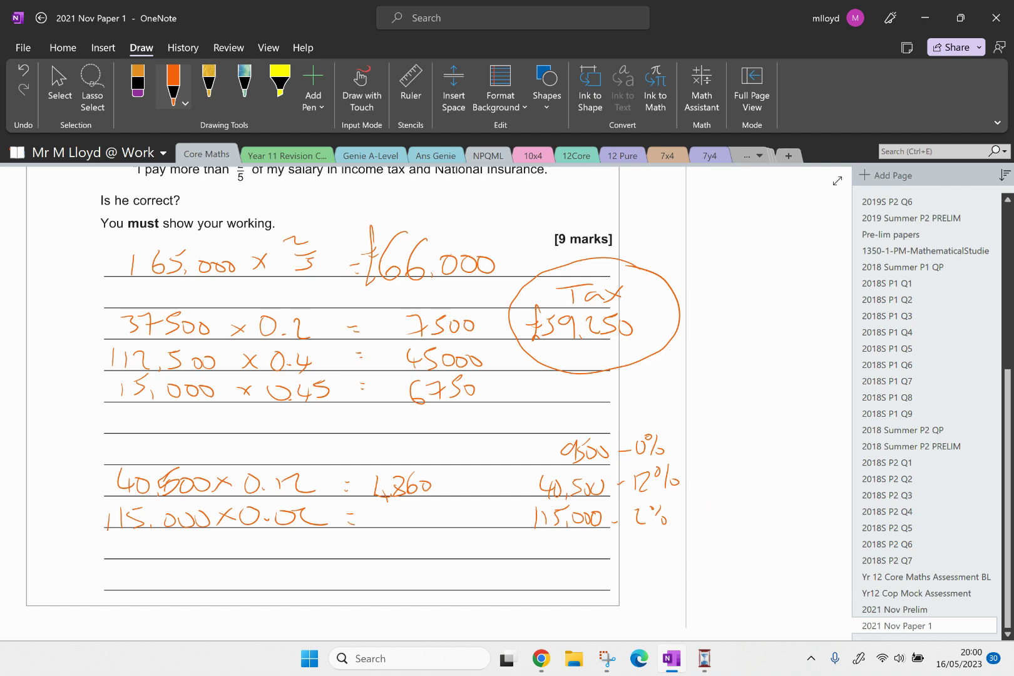
mouse_move(376, 508)
mouse_down()
mouse_move(388, 530)
mouse_move(413, 514)
mouse_up()
drag(428, 511, 427, 513)
drag(363, 533, 446, 535)
mouse_move(371, 550)
mouse_down()
mouse_move(434, 547)
mouse_move(370, 549)
mouse_up()
click(60, 87)
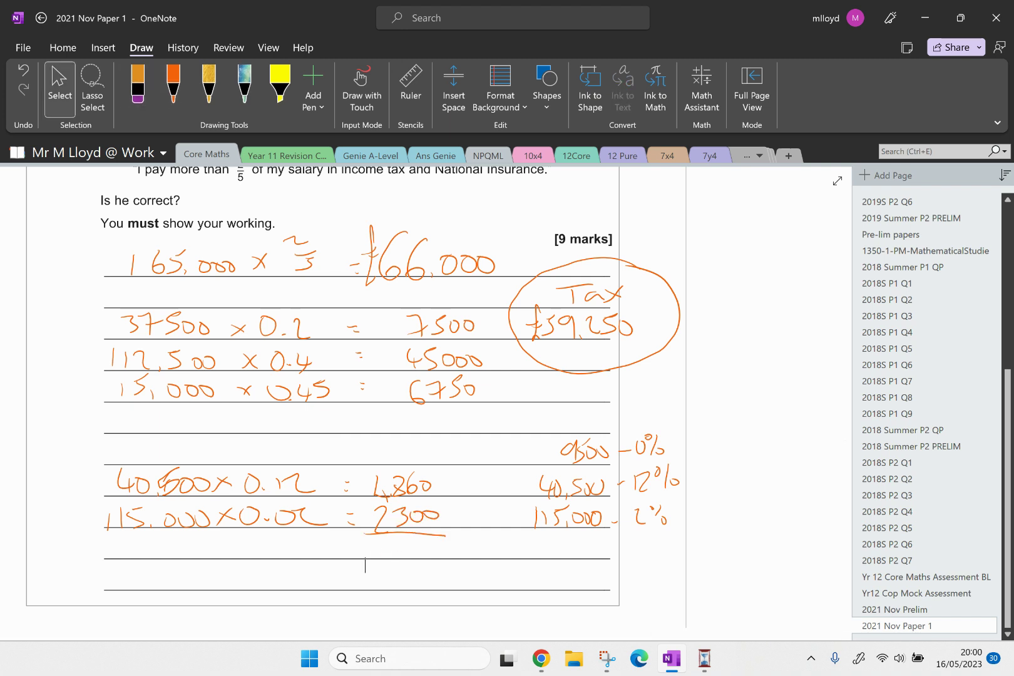
In orange ink, double-underline below 2300, write the National Insurance total 7160, and add +59,250
click(174, 87)
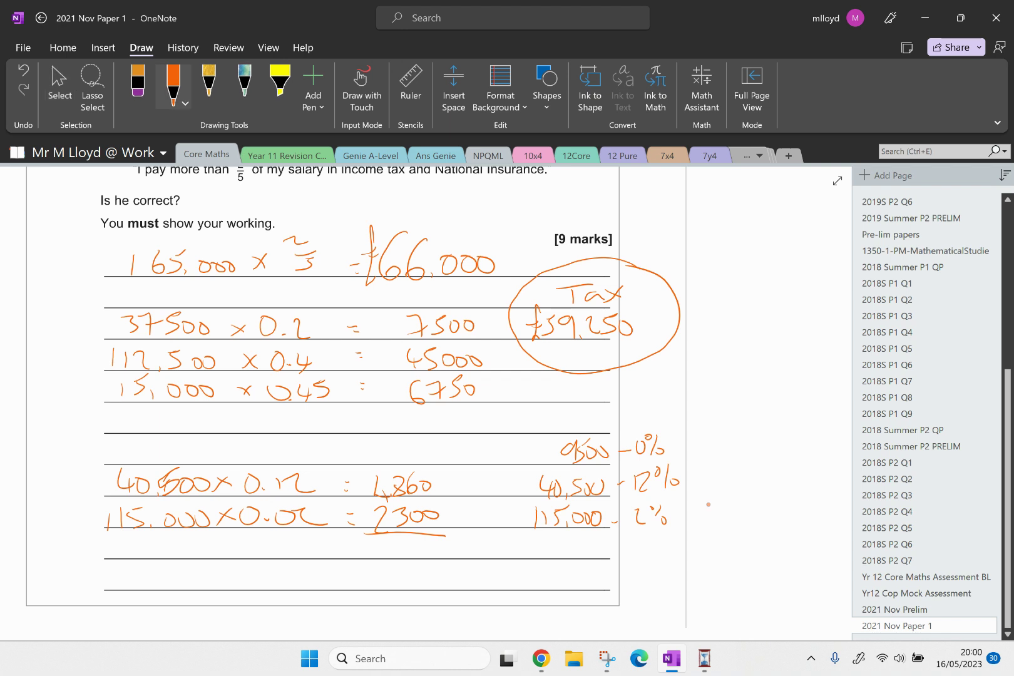
drag(363, 575, 444, 581)
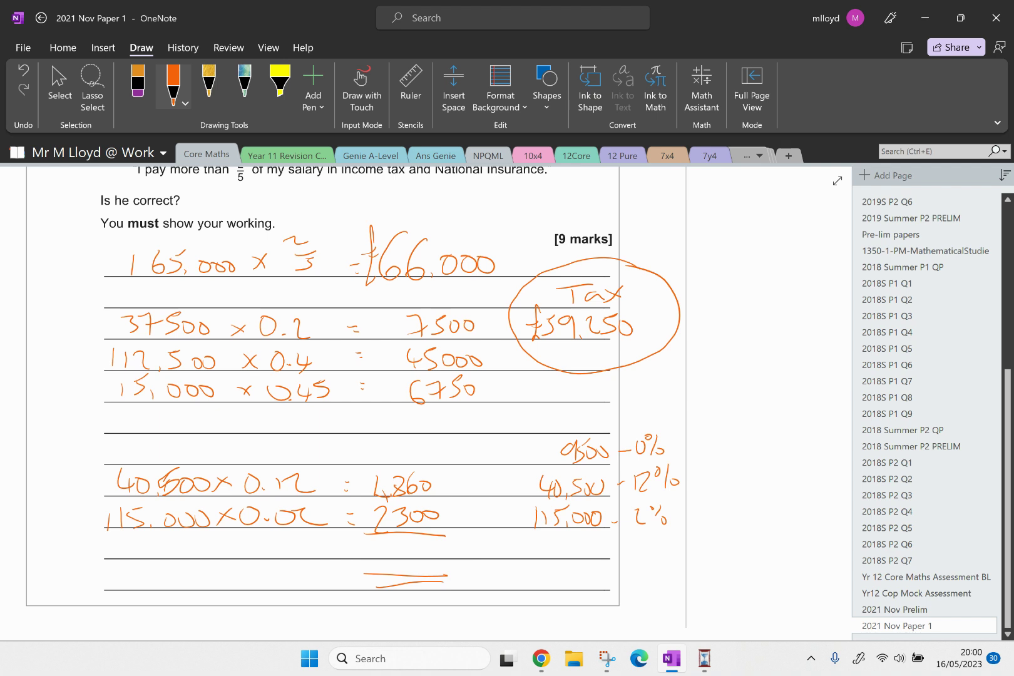
drag(374, 542, 376, 567)
mouse_move(373, 555)
mouse_down()
mouse_move(395, 549)
mouse_move(395, 569)
mouse_move(414, 558)
mouse_up()
drag(429, 543, 438, 544)
mouse_move(476, 567)
mouse_down()
mouse_move(475, 590)
mouse_move(490, 574)
mouse_up()
mouse_move(507, 561)
mouse_down()
mouse_move(495, 583)
mouse_move(526, 582)
mouse_up()
mouse_move(532, 567)
mouse_down()
mouse_move(545, 578)
mouse_move(569, 567)
mouse_up()
Write the grand total £66,410 below the working
click(59, 88)
scroll(375, 375, down, 1)
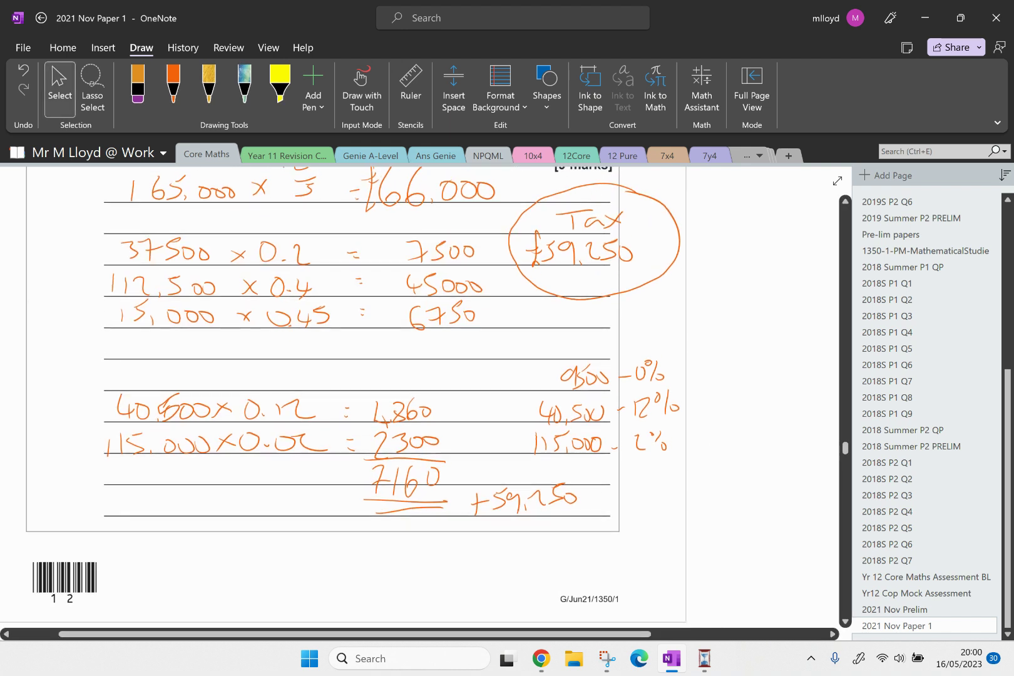
click(173, 84)
mouse_move(400, 553)
mouse_down()
mouse_move(391, 577)
mouse_move(434, 589)
mouse_up()
mouse_move(444, 557)
mouse_down()
mouse_move(455, 548)
mouse_move(460, 580)
mouse_up()
mouse_move(477, 550)
mouse_down()
mouse_move(476, 573)
mouse_move(492, 551)
mouse_up()
mouse_move(379, 535)
mouse_down()
mouse_move(390, 592)
mouse_move(378, 566)
mouse_up()
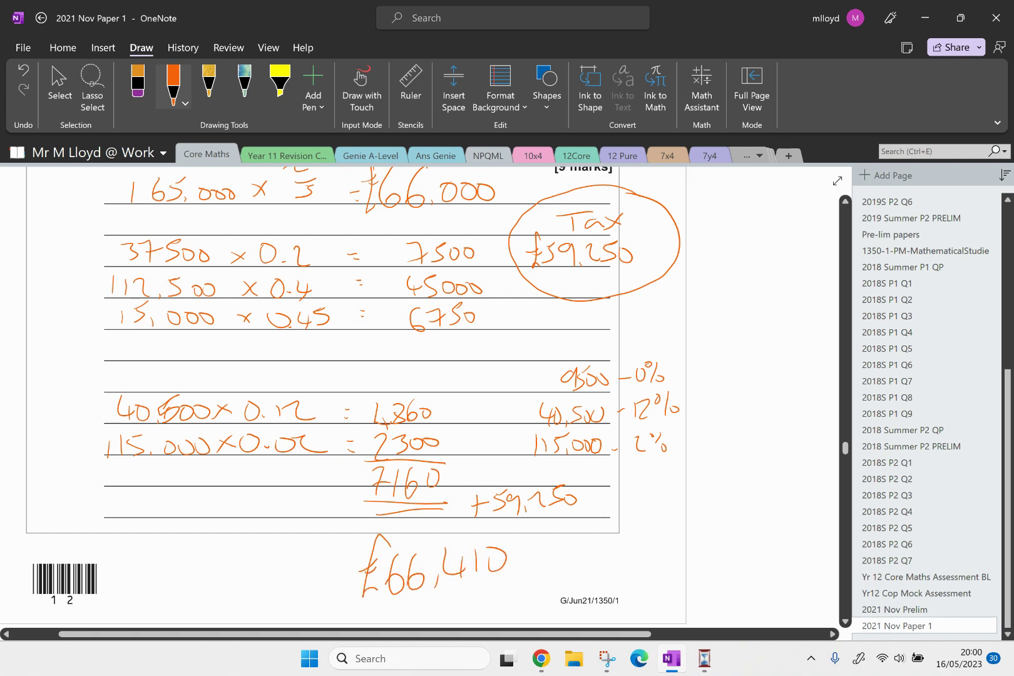
After rereading 8(b), write the conclusion that he is correct beside the barcode
click(59, 88)
scroll(375, 376, up, 3)
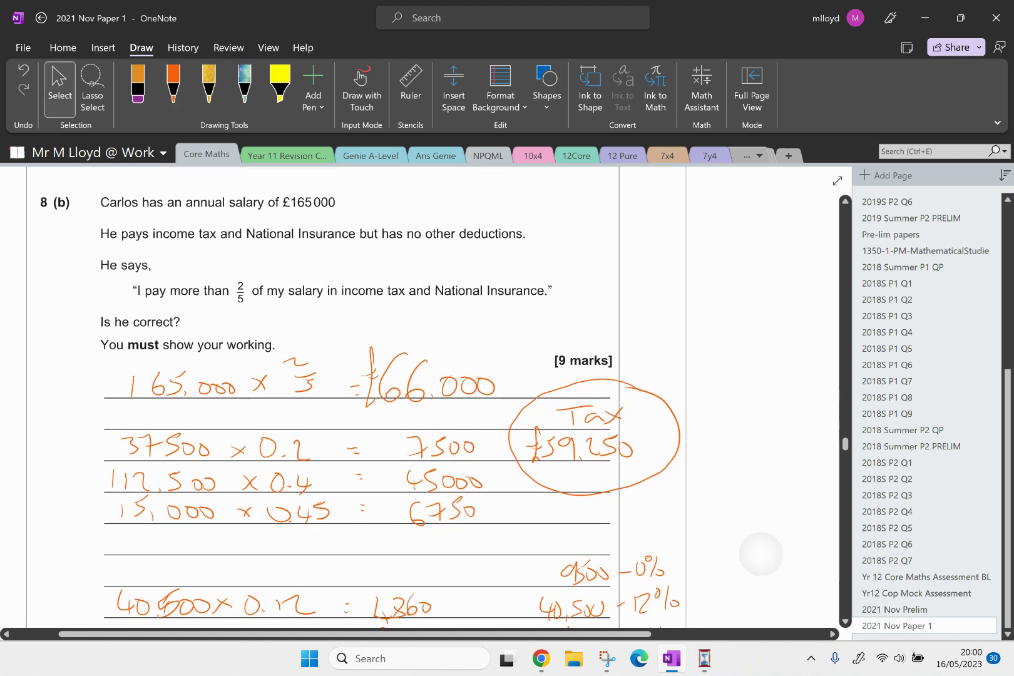
scroll(344, 395, down, 5)
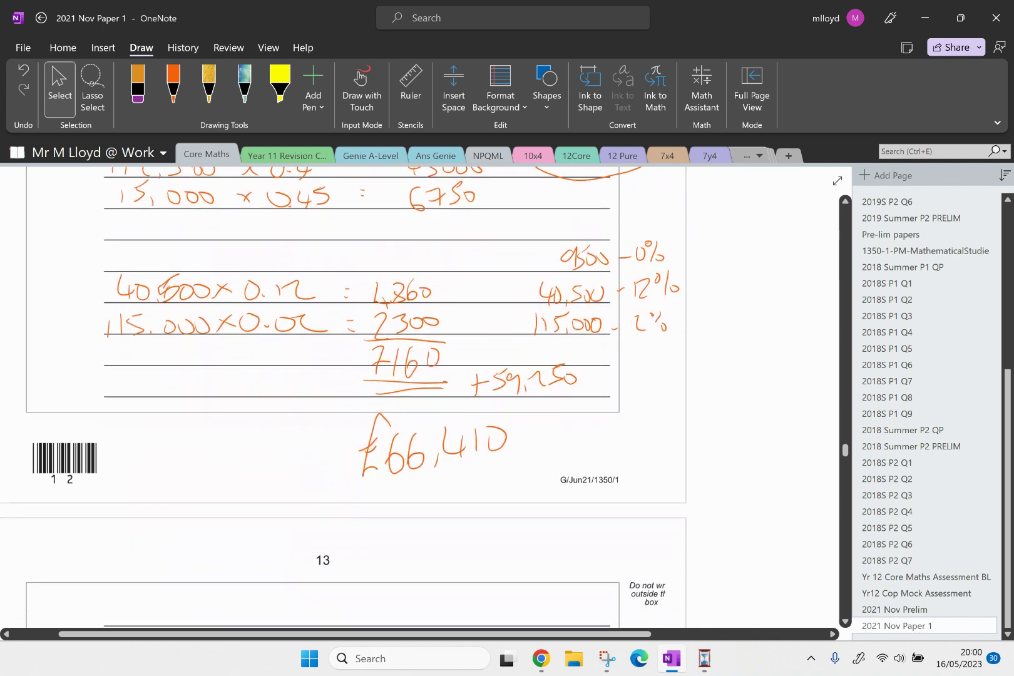
click(173, 88)
mouse_move(130, 406)
mouse_down()
mouse_move(128, 436)
mouse_move(150, 437)
mouse_move(166, 415)
mouse_up()
mouse_move(172, 404)
mouse_down()
mouse_move(173, 426)
mouse_move(182, 421)
mouse_up()
mouse_move(197, 420)
mouse_down()
mouse_move(189, 432)
mouse_move(223, 432)
mouse_up()
mouse_move(237, 418)
mouse_down()
mouse_move(229, 433)
mouse_move(291, 416)
mouse_move(303, 431)
mouse_up()
mouse_move(321, 399)
mouse_down()
mouse_move(311, 430)
mouse_move(334, 412)
mouse_up()
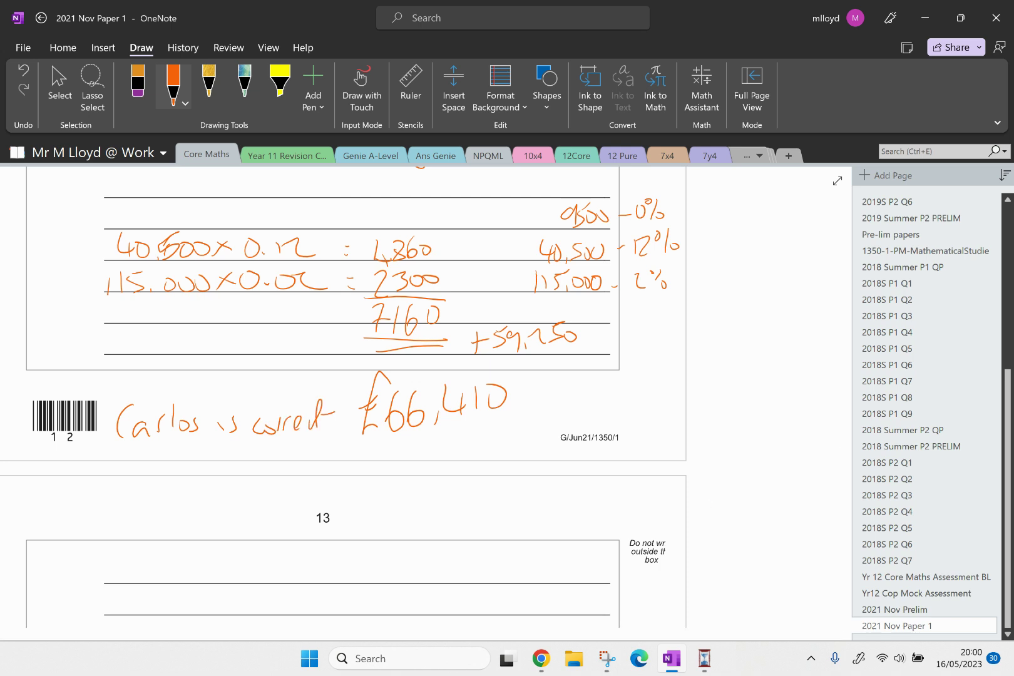
Scroll down past page 13 to question 9's fish-length histogram on page 14
click(60, 88)
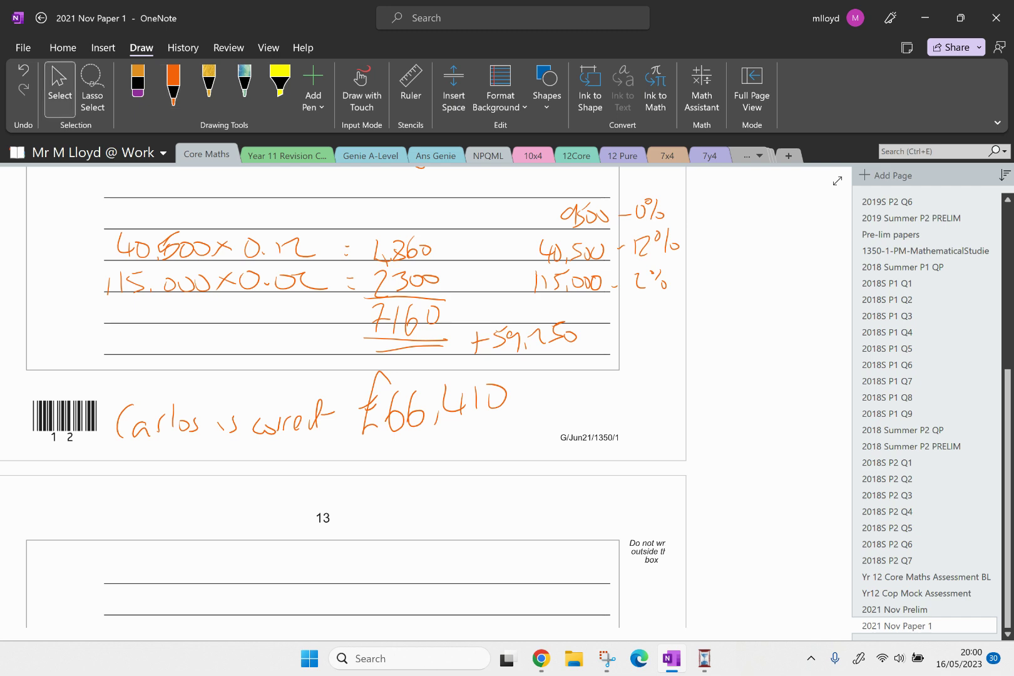
scroll(344, 397, up, 5)
click(173, 88)
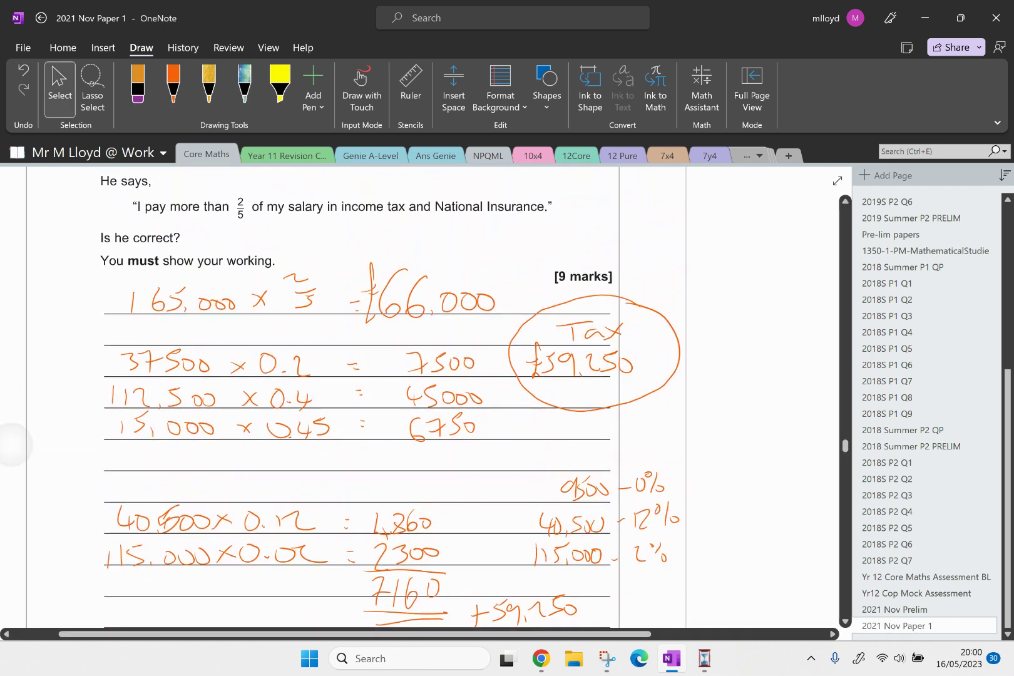
scroll(332, 244, up, 1)
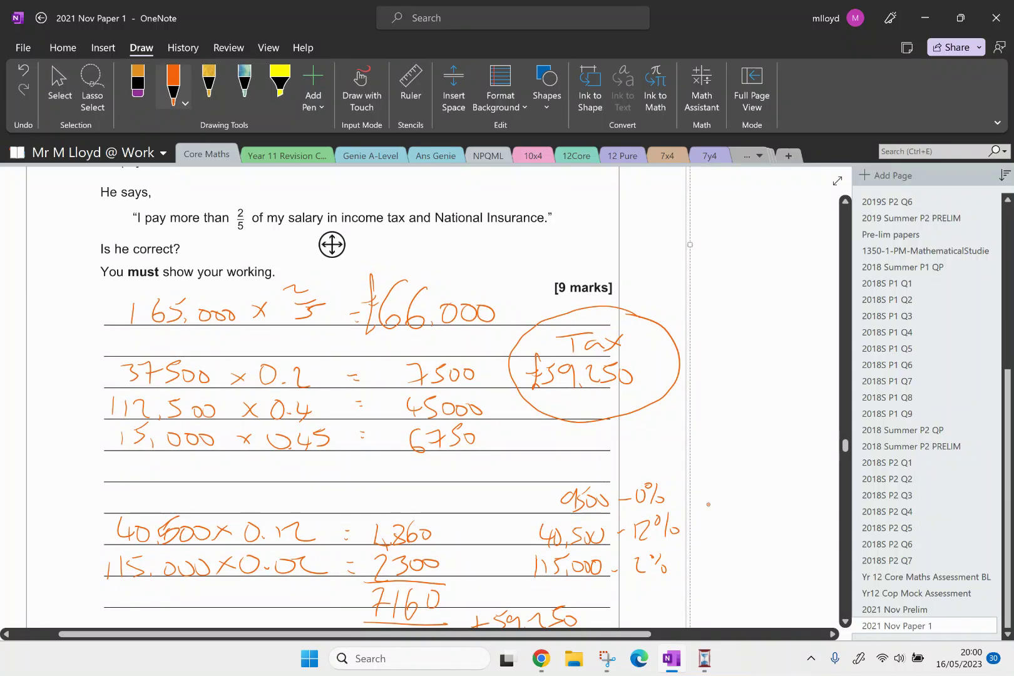
click(59, 87)
scroll(344, 397, down, 10)
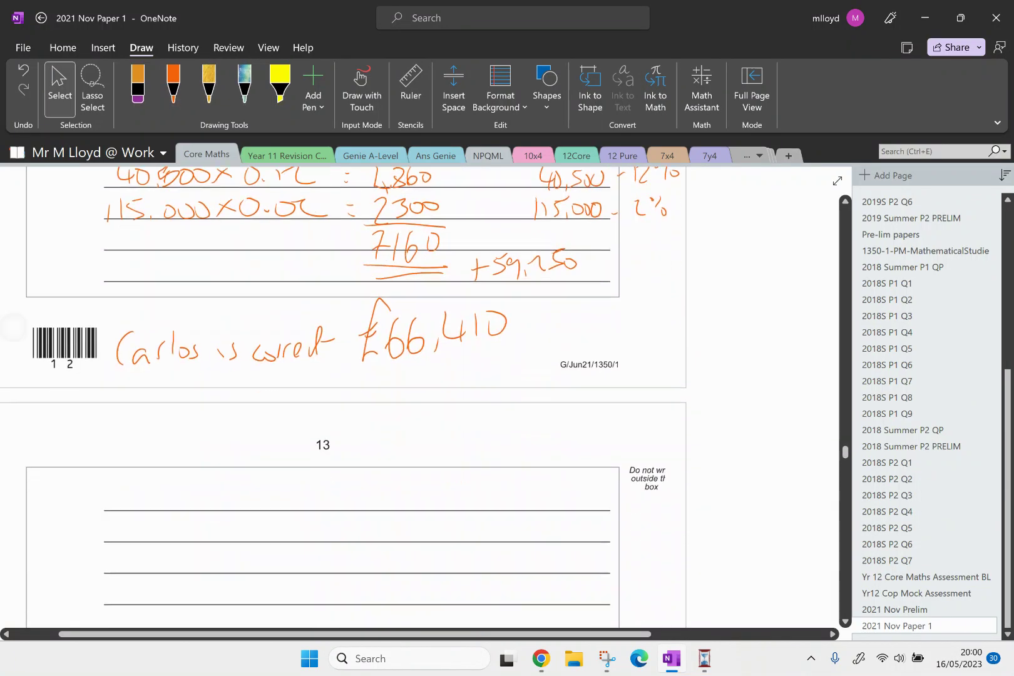
scroll(344, 397, down, 12)
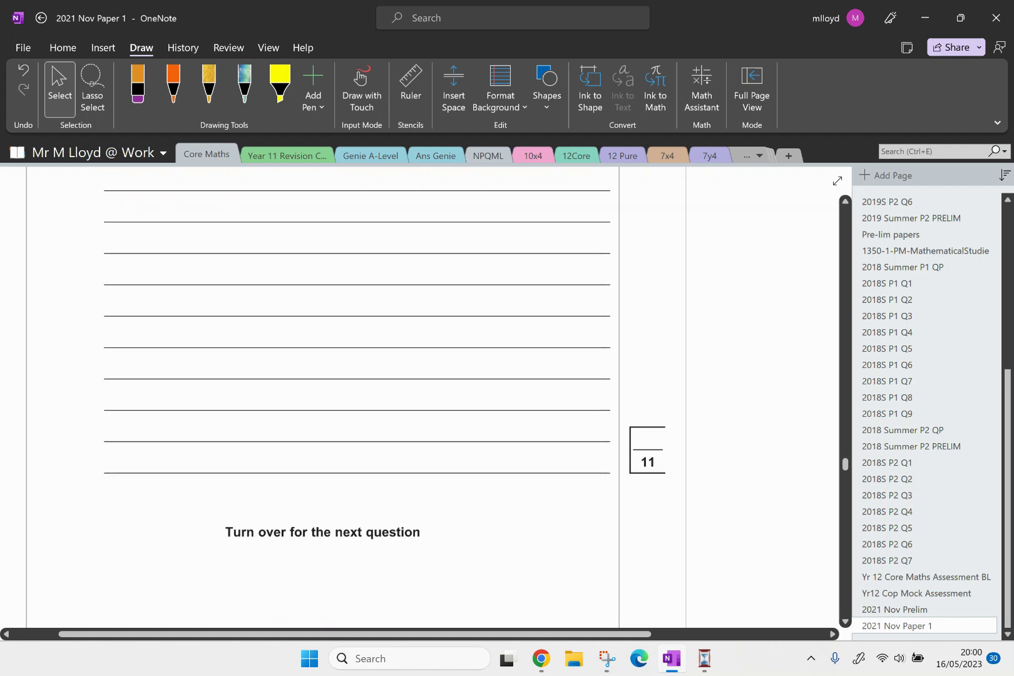
scroll(344, 397, down, 2)
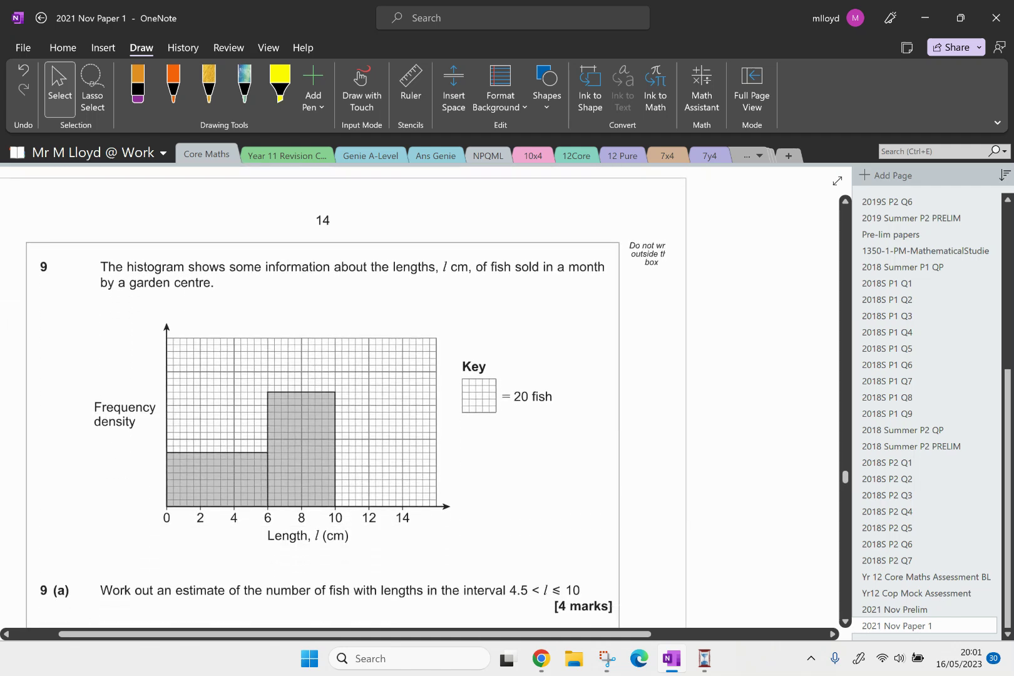
mouse_move(540, 658)
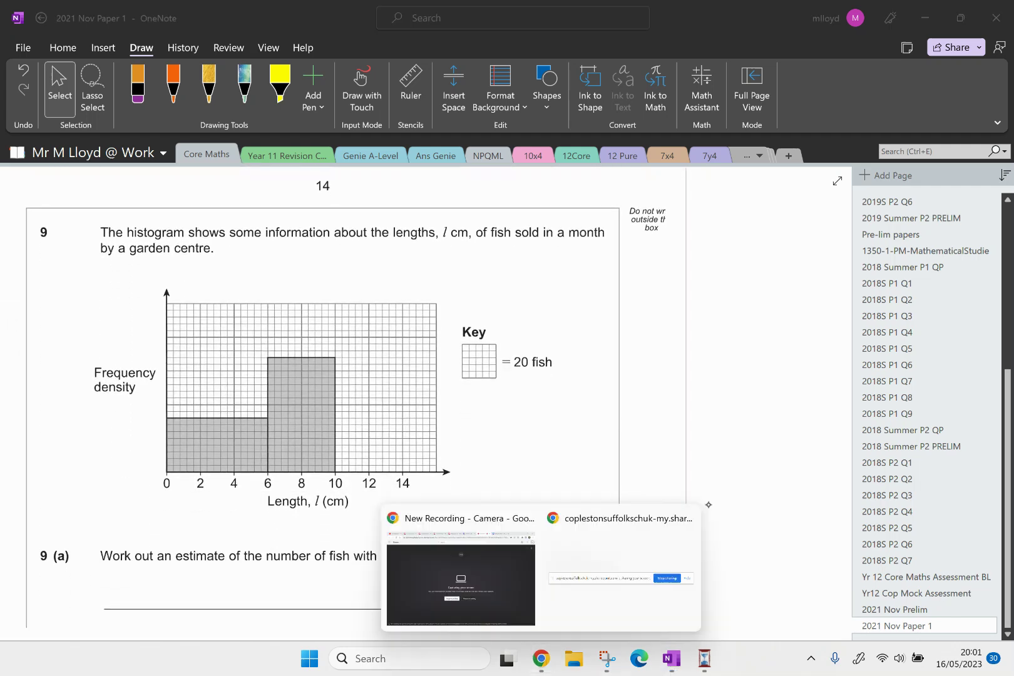
click(526, 518)
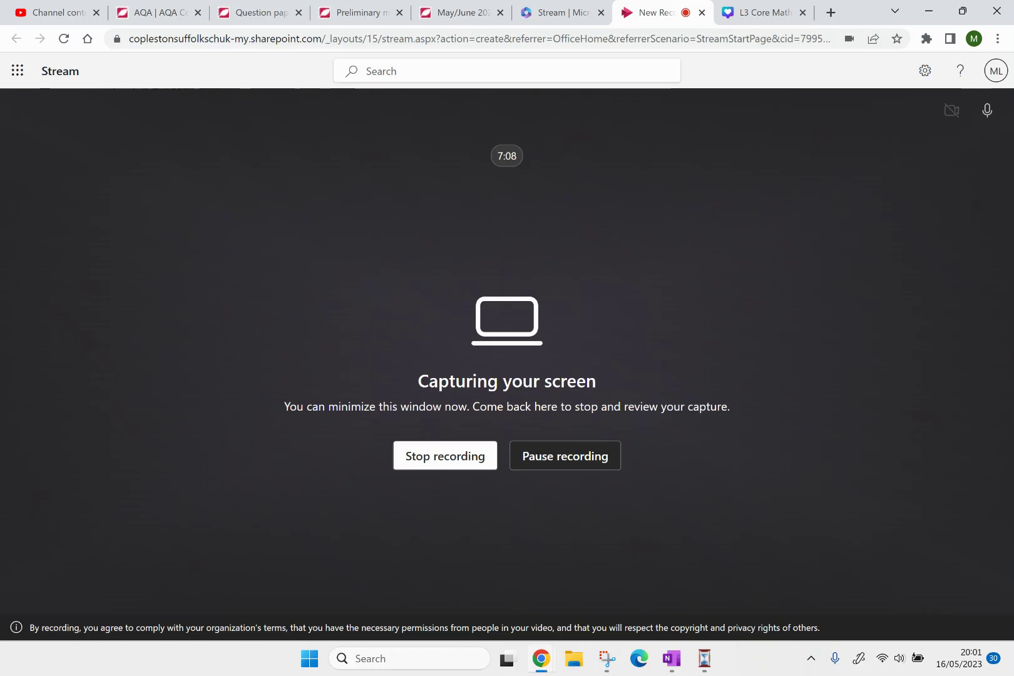
key(alt+Tab)
scroll(425, 407, down, 1)
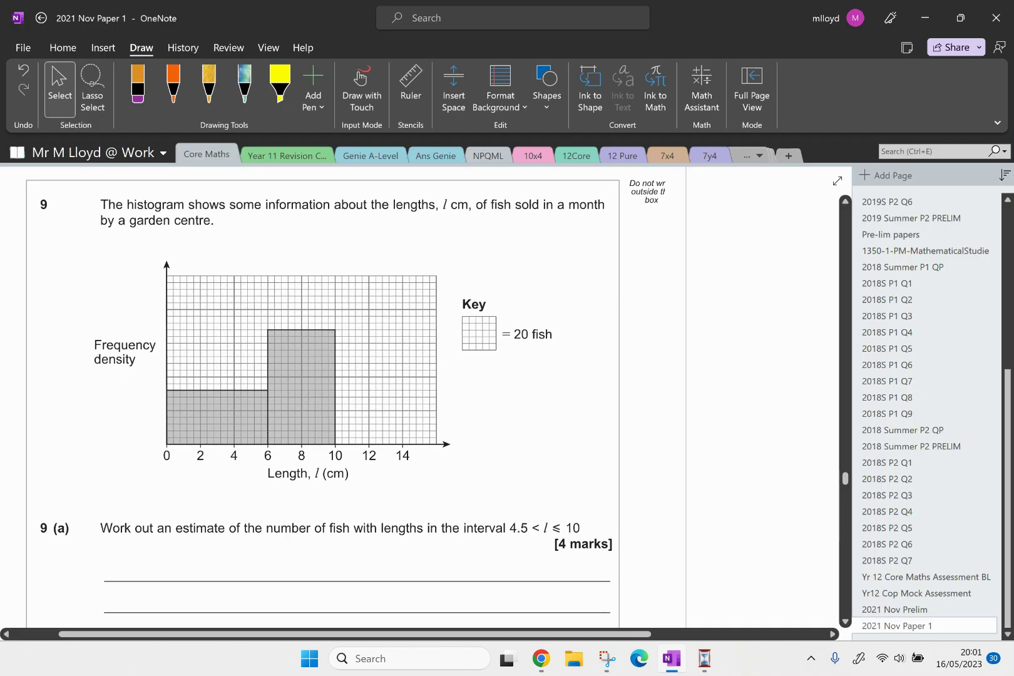
Switch question 9's page to Full Page View and mark the histogram's 0–2 bar in orange
click(836, 180)
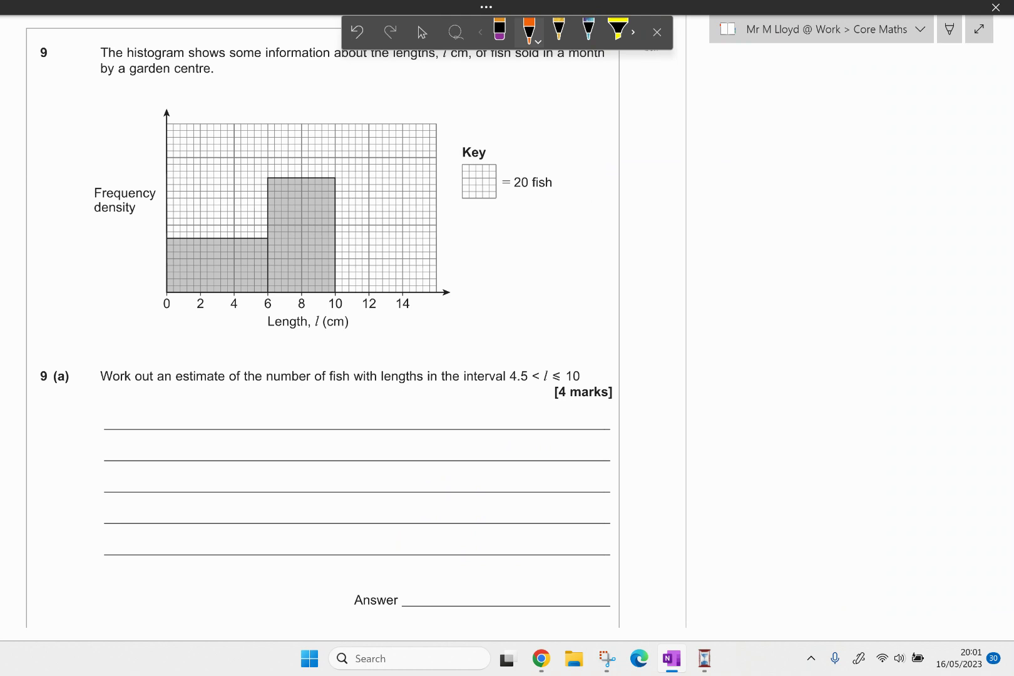
scroll(342, 313, up, 1)
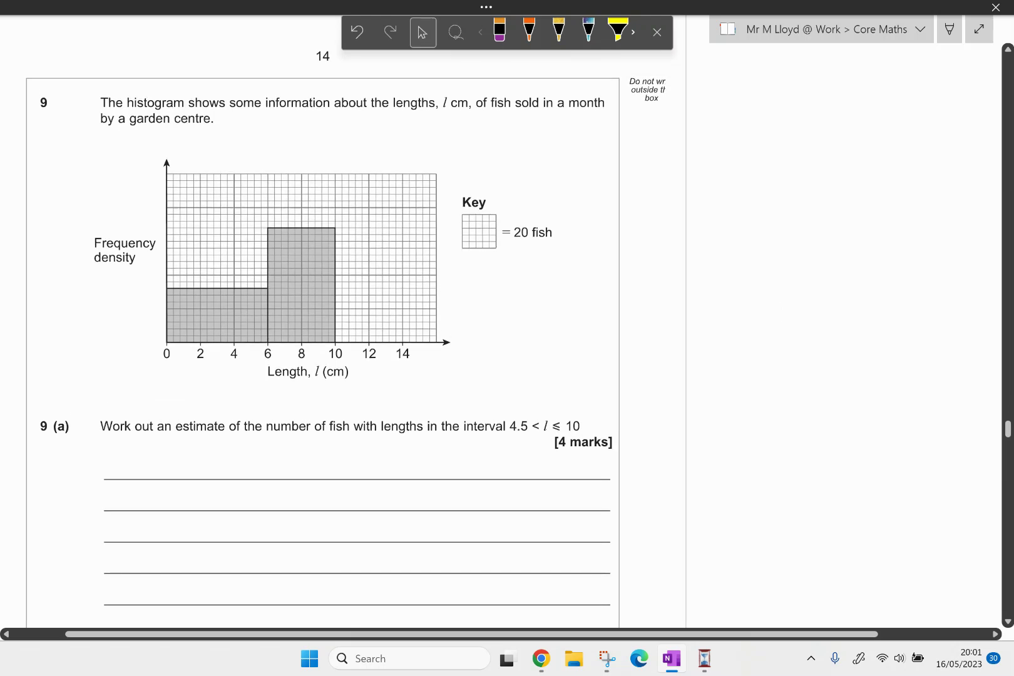
mouse_move(165, 309)
mouse_down()
mouse_move(197, 309)
mouse_move(198, 331)
mouse_move(169, 344)
mouse_move(166, 309)
mouse_move(137, 334)
mouse_move(151, 323)
mouse_up()
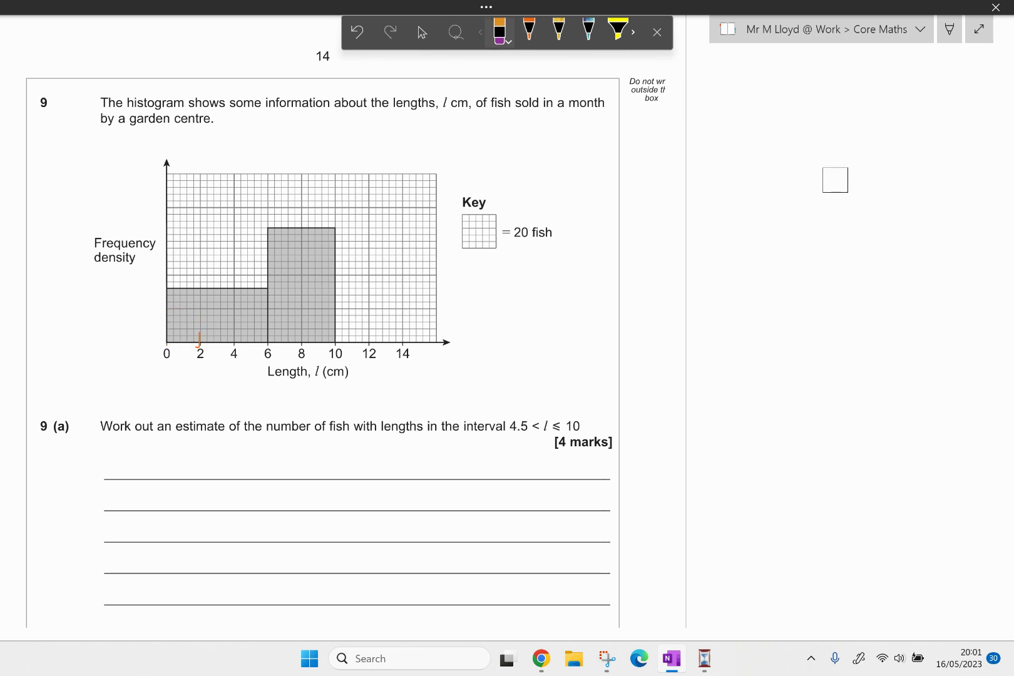
Undo the trial marks and label 10 and 20 on the frequency density axis
click(423, 33)
click(528, 30)
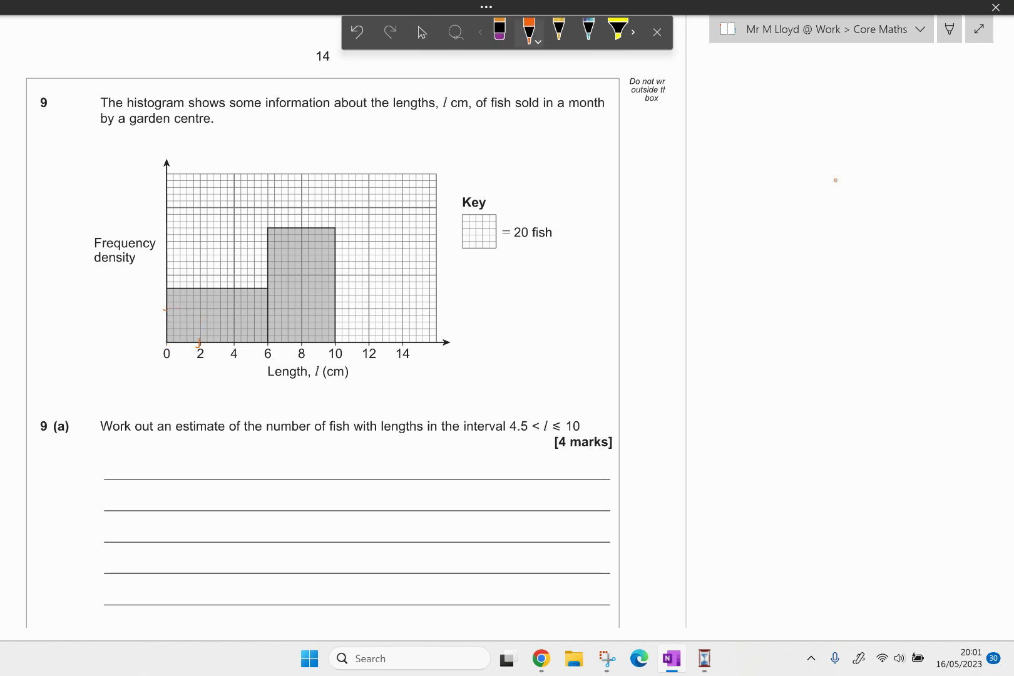
drag(140, 302, 139, 316)
drag(150, 308, 149, 283)
drag(154, 276, 154, 276)
drag(139, 207, 153, 207)
Draw the F = FD × CW formula triangle beside the key
mouse_move(640, 234)
mouse_down()
mouse_move(638, 256)
mouse_move(655, 229)
mouse_up()
mouse_move(642, 246)
mouse_down()
mouse_move(654, 243)
mouse_move(655, 259)
mouse_move(715, 251)
mouse_up()
mouse_move(713, 236)
mouse_down()
mouse_move(694, 253)
mouse_move(736, 255)
mouse_up()
mouse_move(738, 240)
mouse_down()
mouse_move(749, 254)
mouse_move(761, 234)
mouse_up()
drag(699, 182, 700, 197)
drag(697, 179, 714, 174)
drag(699, 188, 713, 184)
mouse_move(683, 138)
mouse_down()
mouse_move(591, 269)
mouse_move(784, 281)
mouse_move(763, 194)
mouse_move(771, 273)
mouse_up()
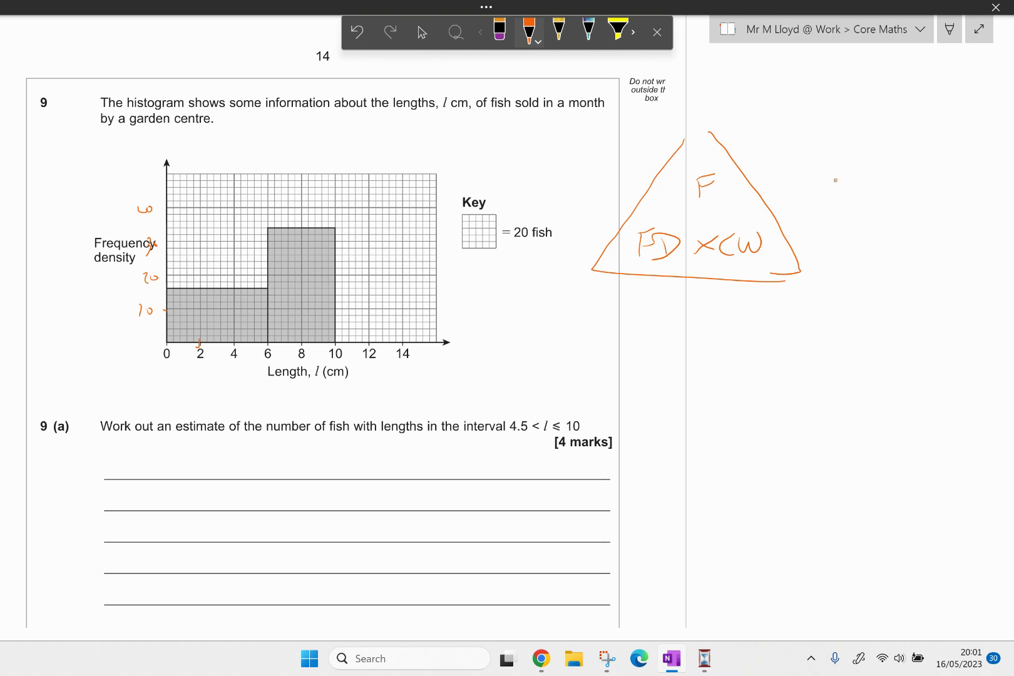
Mark 4.5 on the bar and sketch the 4.5–6 strip with its ends labelled
drag(244, 289, 244, 308)
mouse_move(574, 317)
mouse_down()
mouse_move(573, 350)
mouse_move(602, 319)
mouse_move(574, 314)
mouse_up()
click(573, 393)
mouse_move(555, 386)
mouse_down()
mouse_move(561, 399)
mouse_move(605, 400)
mouse_move(583, 380)
mouse_move(601, 376)
mouse_up()
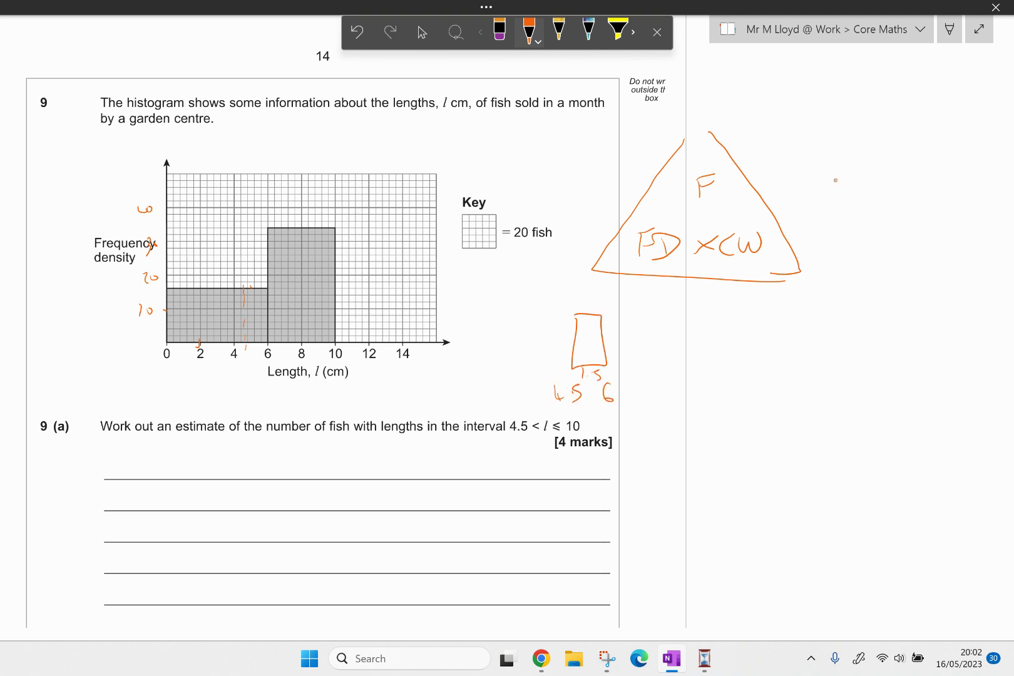
Work out the 4.5–6 strip as 16 × 1.5 = 24 fish
mouse_move(536, 325)
mouse_down()
mouse_move(536, 345)
mouse_move(543, 338)
mouse_up()
drag(698, 343, 700, 365)
mouse_move(719, 344)
mouse_down()
mouse_move(714, 362)
mouse_move(752, 370)
mouse_up()
mouse_move(745, 354)
mouse_down()
mouse_move(733, 375)
mouse_move(763, 364)
mouse_up()
drag(771, 358, 774, 357)
drag(794, 340, 780, 366)
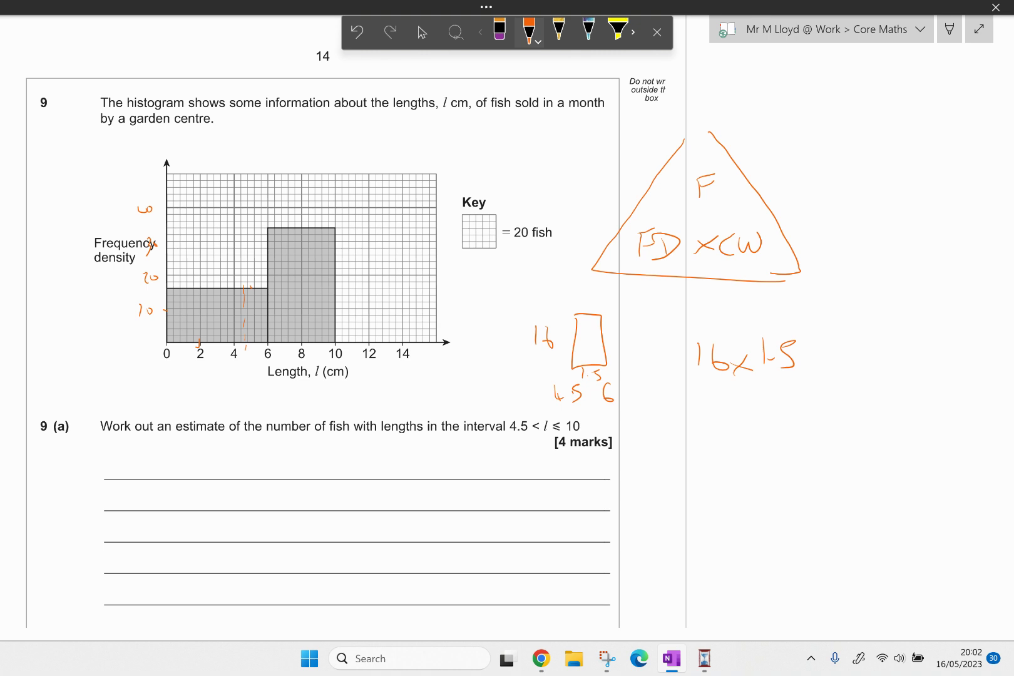
drag(827, 358, 836, 357)
drag(829, 364, 859, 365)
drag(861, 349, 874, 361)
drag(256, 318, 264, 325)
Compute 34 × 4 = 136 for the 6–10 bar and write the 160 estimate
drag(298, 387, 316, 414)
drag(230, 222, 240, 238)
drag(245, 226, 252, 226)
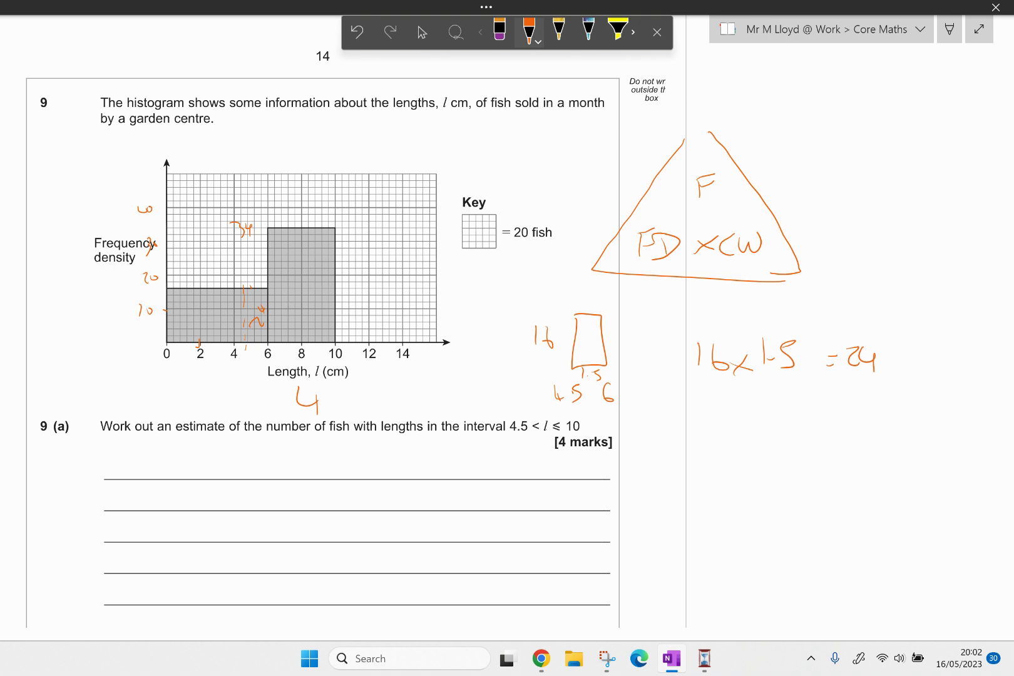
drag(699, 398, 704, 421)
drag(716, 400, 730, 419)
mouse_move(738, 407)
mouse_down()
mouse_move(779, 415)
mouse_move(825, 400)
mouse_up()
drag(811, 406, 827, 405)
mouse_move(840, 394)
mouse_down()
mouse_move(836, 408)
mouse_move(848, 411)
mouse_up()
drag(874, 388, 870, 406)
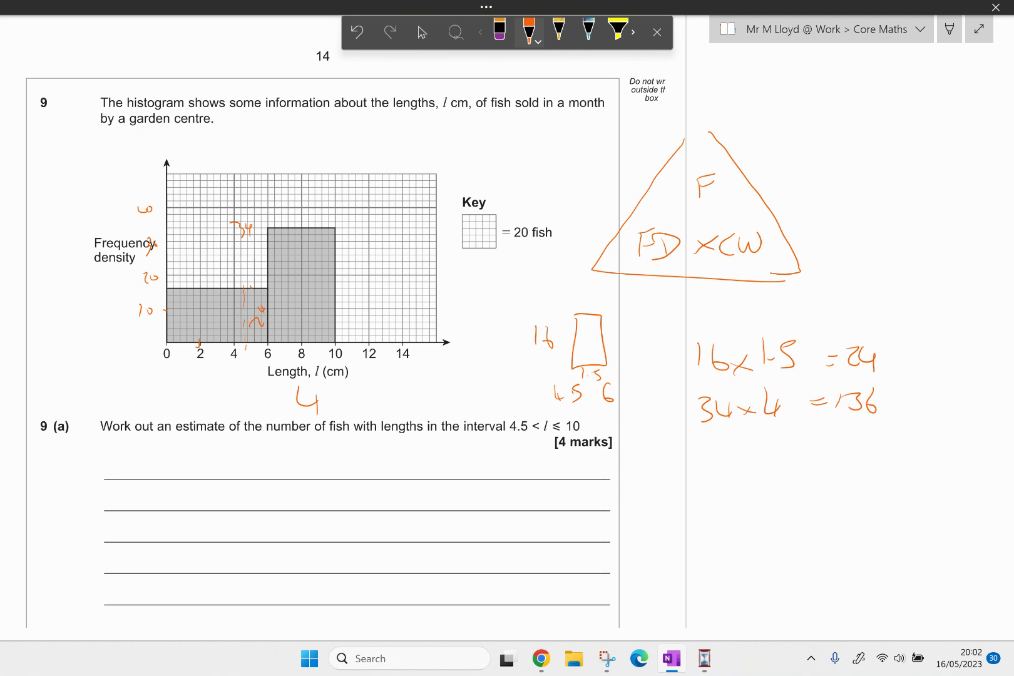
drag(542, 524, 547, 561)
mouse_move(565, 515)
mouse_down()
mouse_move(581, 551)
mouse_move(617, 525)
mouse_up()
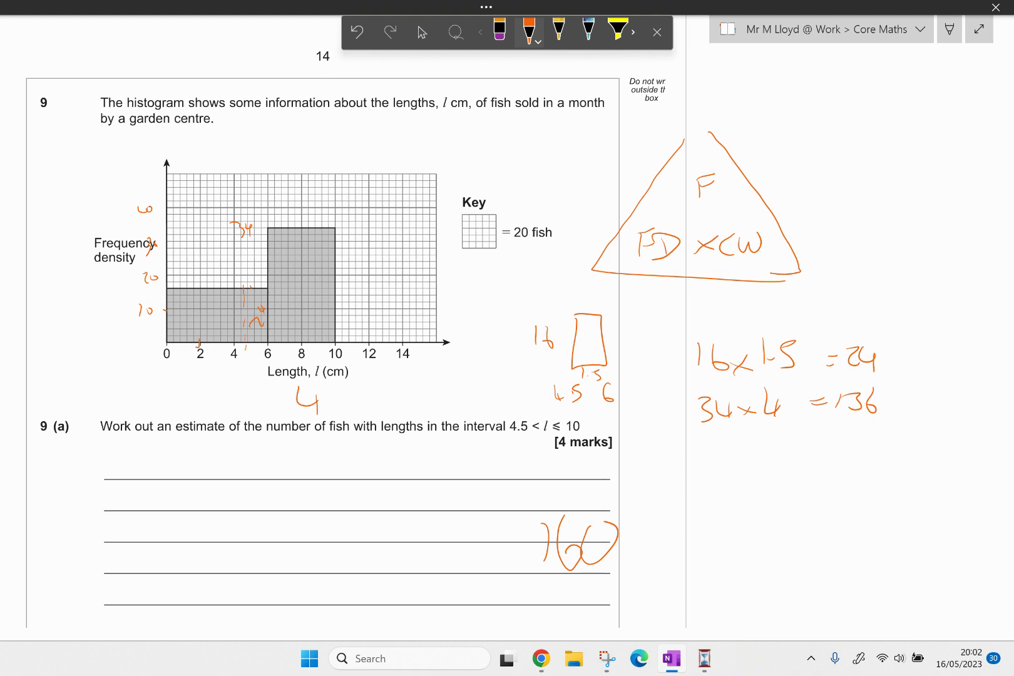
Scroll to question 9(b) and write 96 ÷ 4 = 24
click(422, 33)
scroll(338, 338, down, 10)
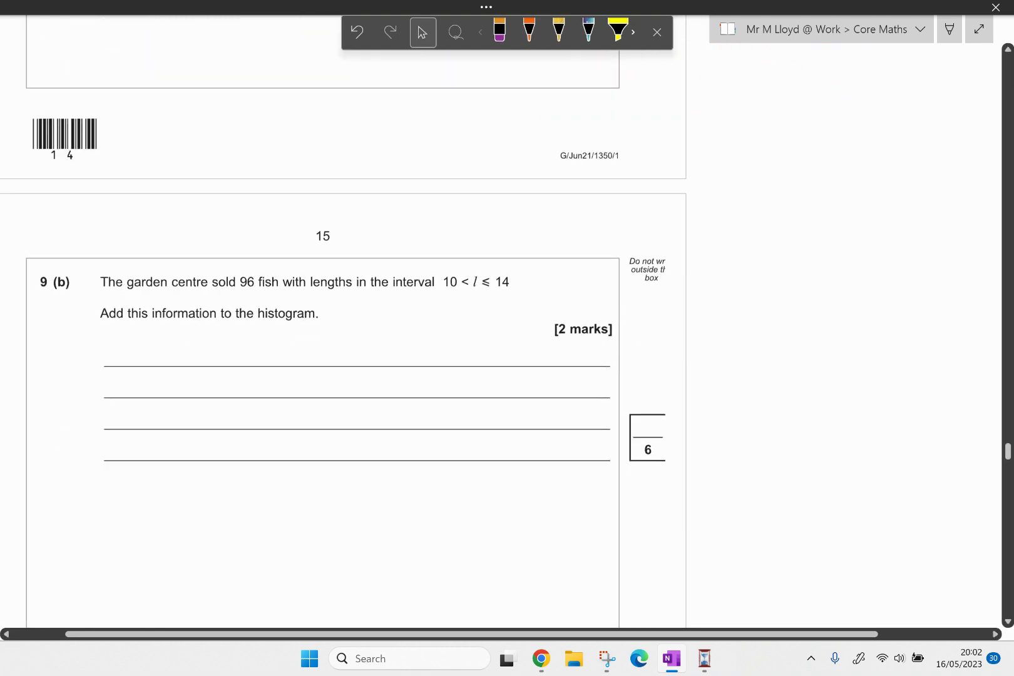
scroll(683, 328, down, 2)
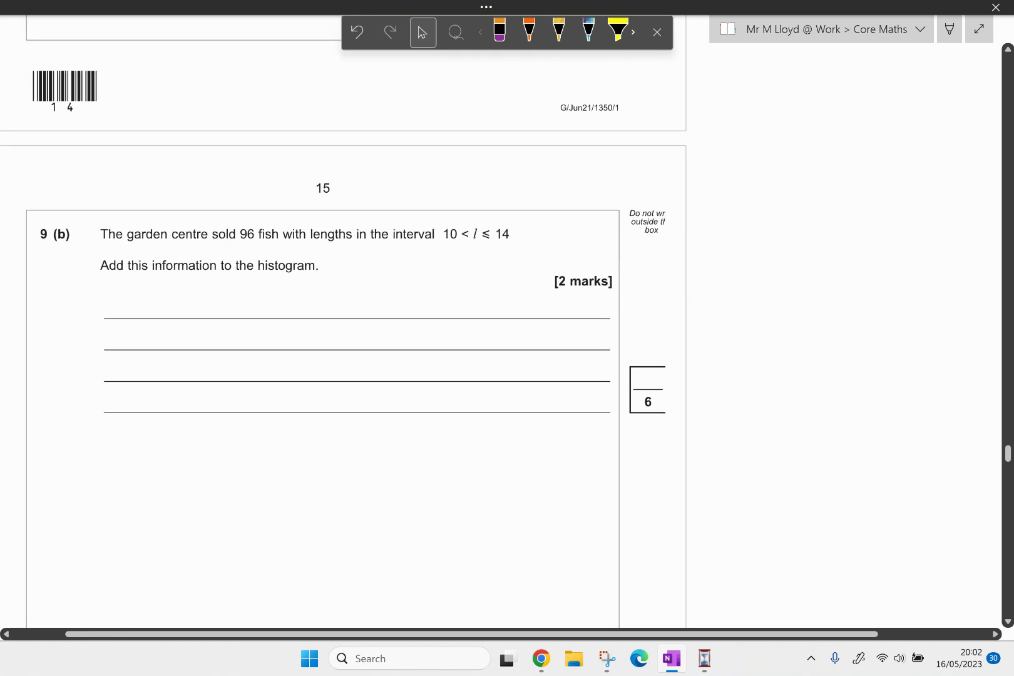
click(529, 31)
mouse_move(251, 289)
mouse_down()
mouse_move(248, 314)
mouse_move(305, 300)
mouse_up()
click(298, 294)
click(298, 306)
mouse_move(317, 291)
mouse_down()
mouse_move(337, 304)
mouse_move(328, 319)
mouse_up()
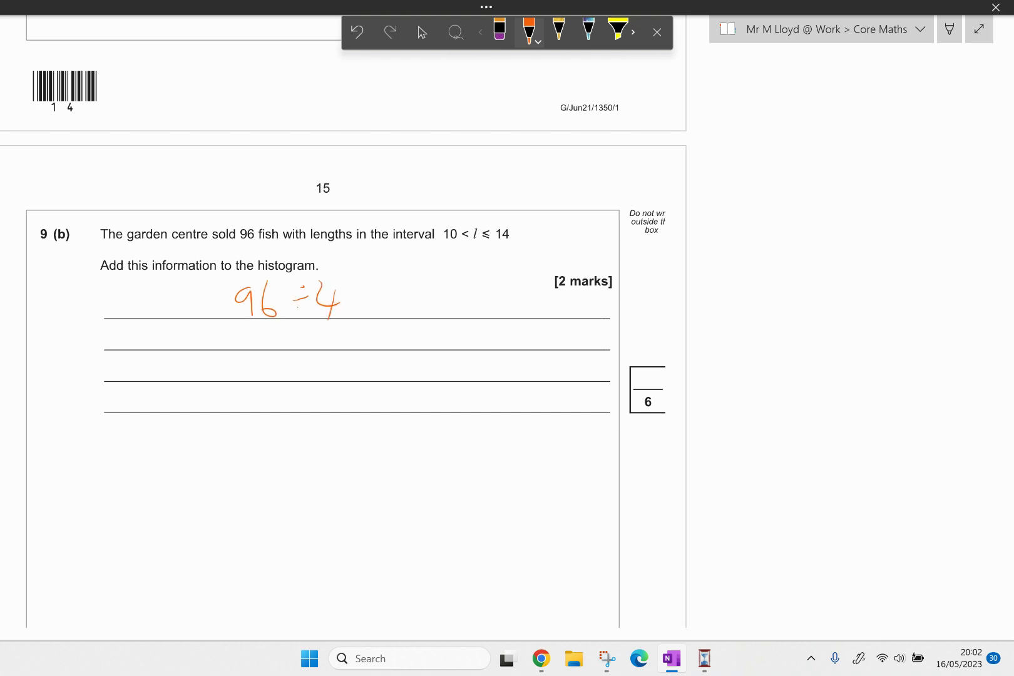
drag(392, 302, 401, 308)
mouse_move(414, 295)
mouse_down()
mouse_move(446, 314)
mouse_move(475, 305)
mouse_up()
drag(470, 290, 467, 318)
Draw a hatched bar from 10 to 14 on the histogram, labelled 24
click(423, 31)
scroll(344, 313, up, 10)
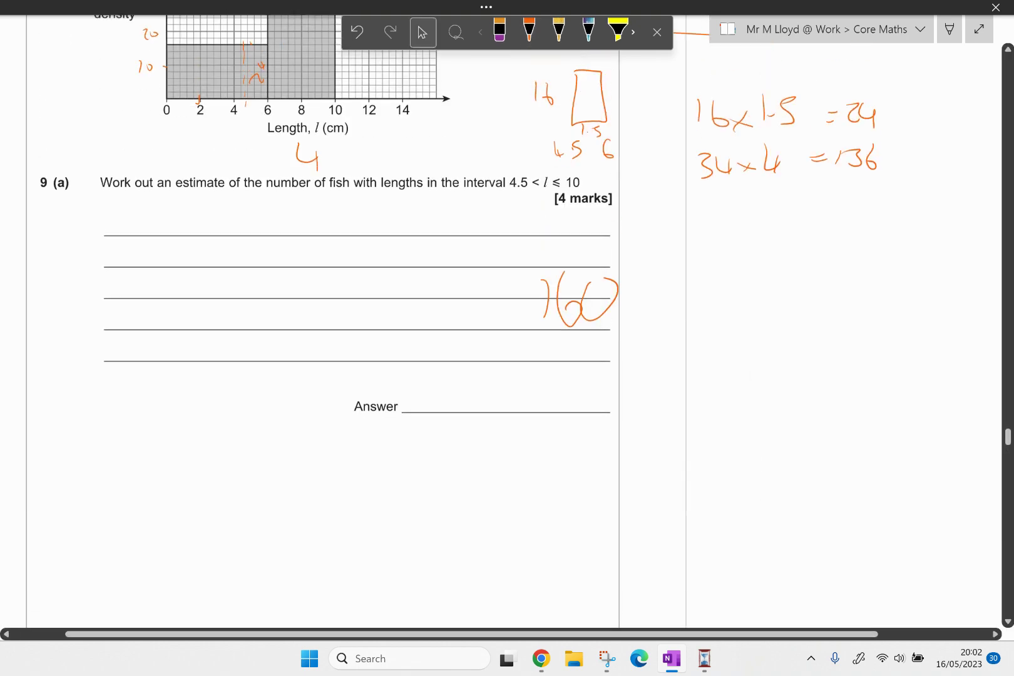
scroll(457, 313, up, 3)
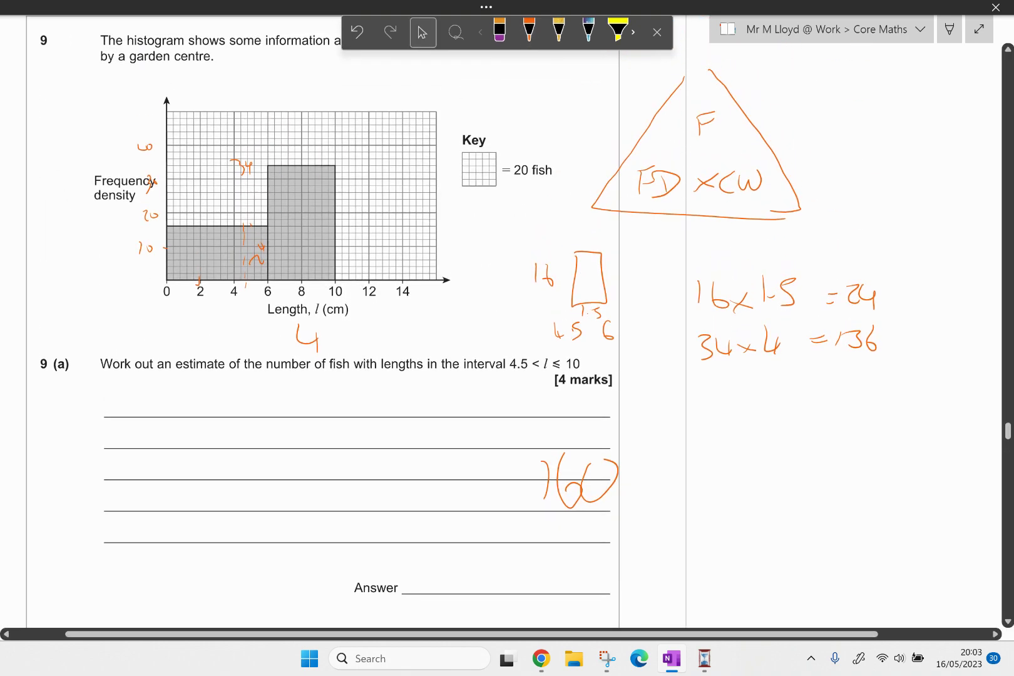
click(688, 147)
mouse_move(338, 198)
mouse_down()
mouse_move(359, 199)
mouse_move(404, 258)
mouse_move(404, 283)
mouse_up()
drag(347, 200, 339, 211)
drag(352, 203, 343, 232)
mouse_move(374, 210)
mouse_down()
mouse_move(343, 247)
mouse_move(345, 264)
mouse_up()
mouse_move(395, 222)
mouse_down()
mouse_move(362, 264)
mouse_move(374, 277)
mouse_up()
drag(399, 259, 390, 280)
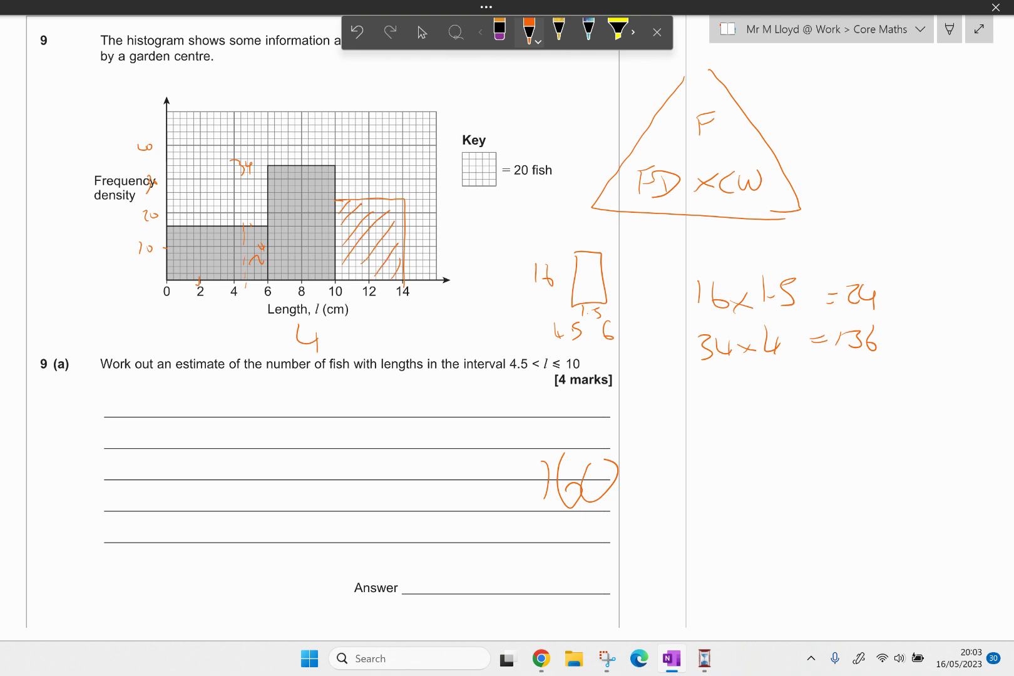
mouse_move(421, 194)
mouse_down()
mouse_move(425, 205)
mouse_move(440, 201)
mouse_up()
drag(439, 193, 438, 209)
Briefly view the browser recording window, then return to the exam page
click(541, 658)
click(463, 570)
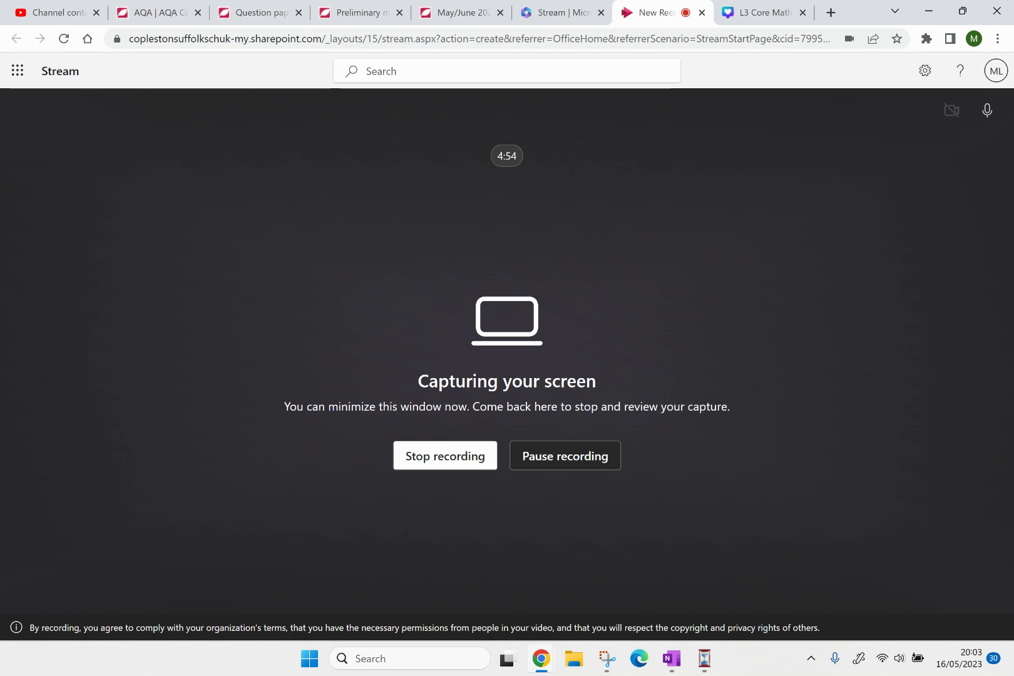
key(alt+Tab)
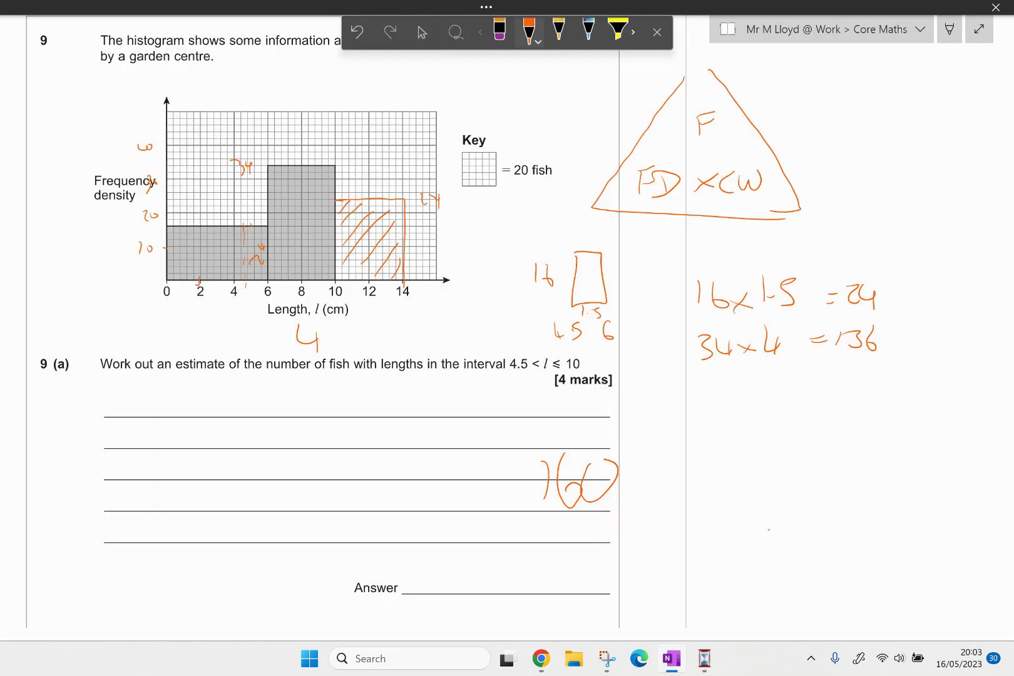
Scroll to question 10 and write a summation sign from k=1 in the margin
scroll(322, 313, down, 5)
scroll(322, 312, down, 20)
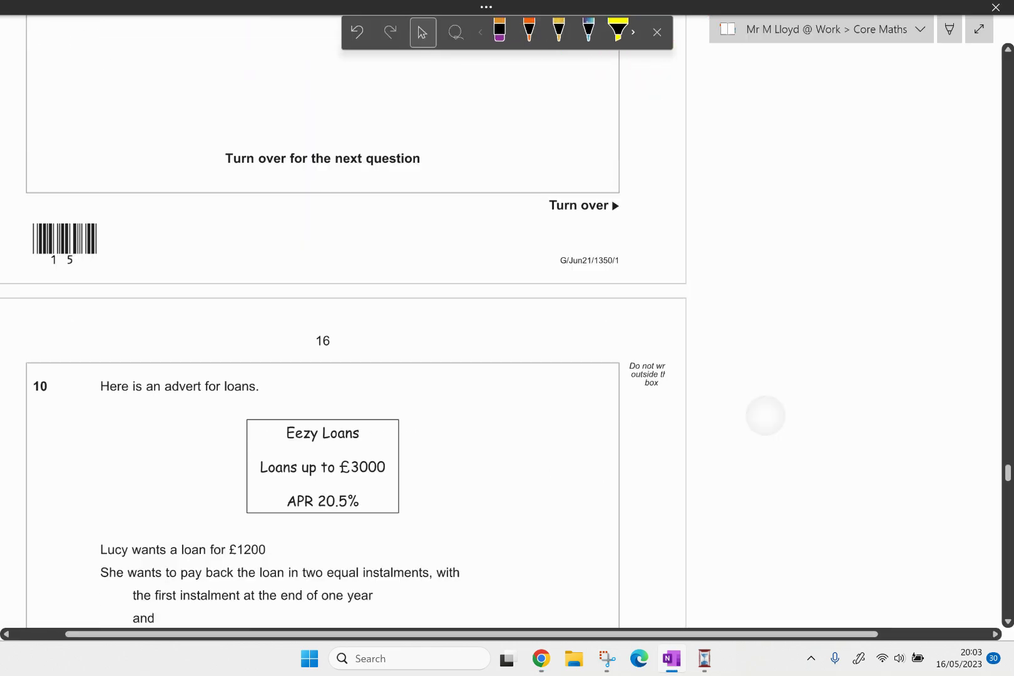
scroll(322, 313, up, 8)
scroll(322, 313, up, 2)
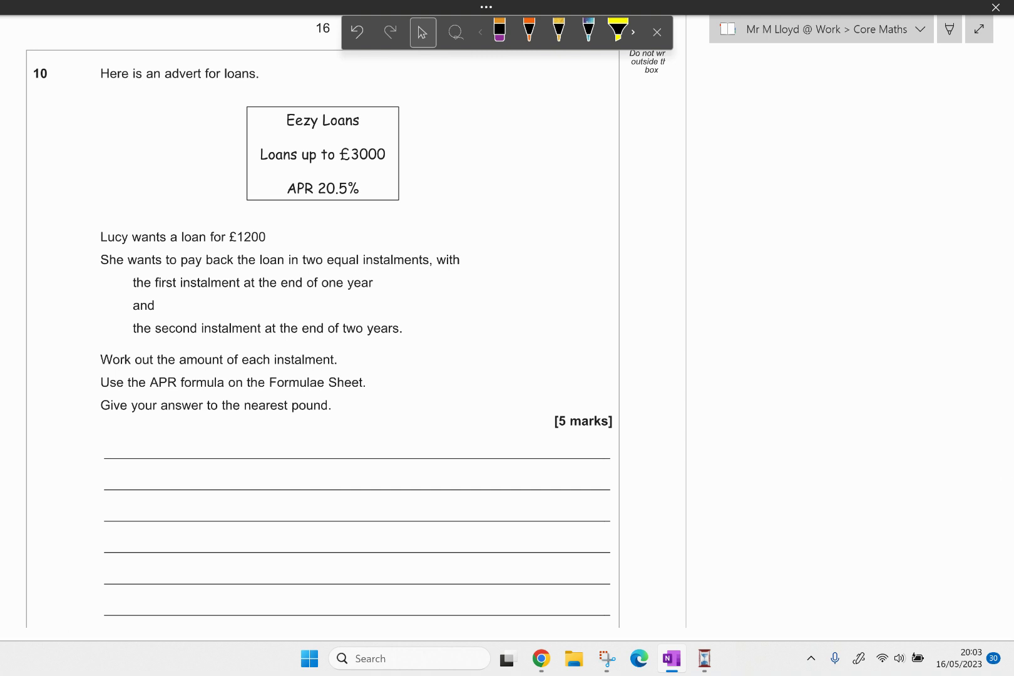
click(528, 30)
mouse_move(728, 242)
mouse_down()
mouse_move(730, 274)
mouse_move(712, 219)
mouse_move(729, 224)
mouse_up()
drag(709, 289, 709, 308)
mouse_move(720, 293)
mouse_down()
mouse_move(726, 306)
mouse_move(735, 299)
mouse_up()
drag(729, 304, 736, 304)
drag(744, 289, 744, 308)
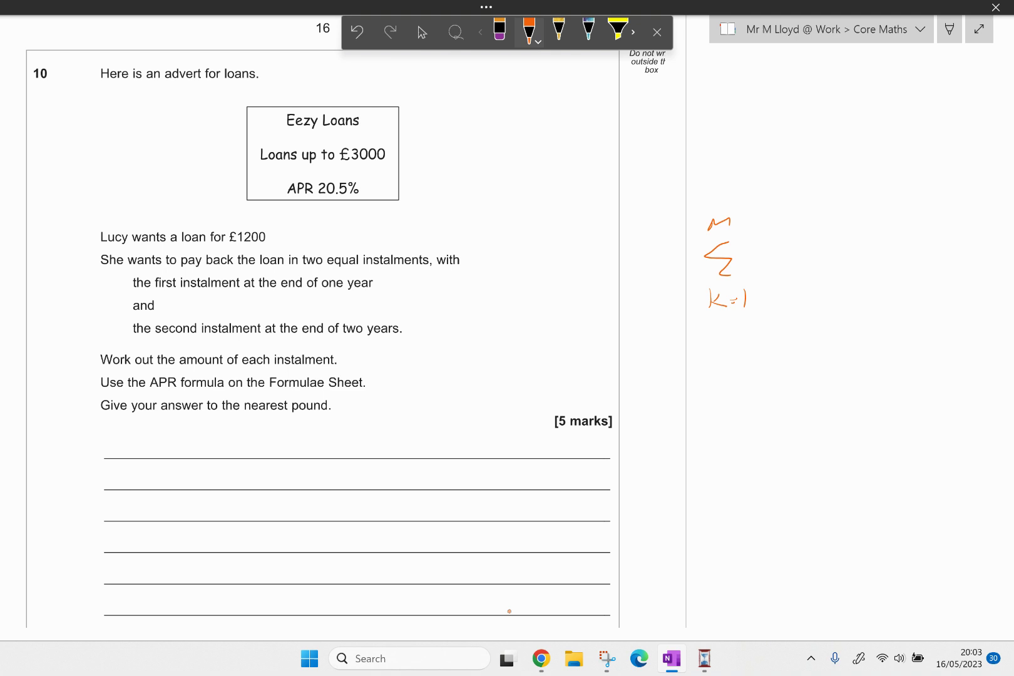
Write the fraction A_k over (1+i)^t_k after the summation sign
drag(791, 208, 783, 335)
drag(810, 239, 834, 223)
mouse_move(841, 218)
mouse_down()
mouse_move(842, 235)
mouse_move(855, 234)
mouse_up()
drag(791, 259, 890, 255)
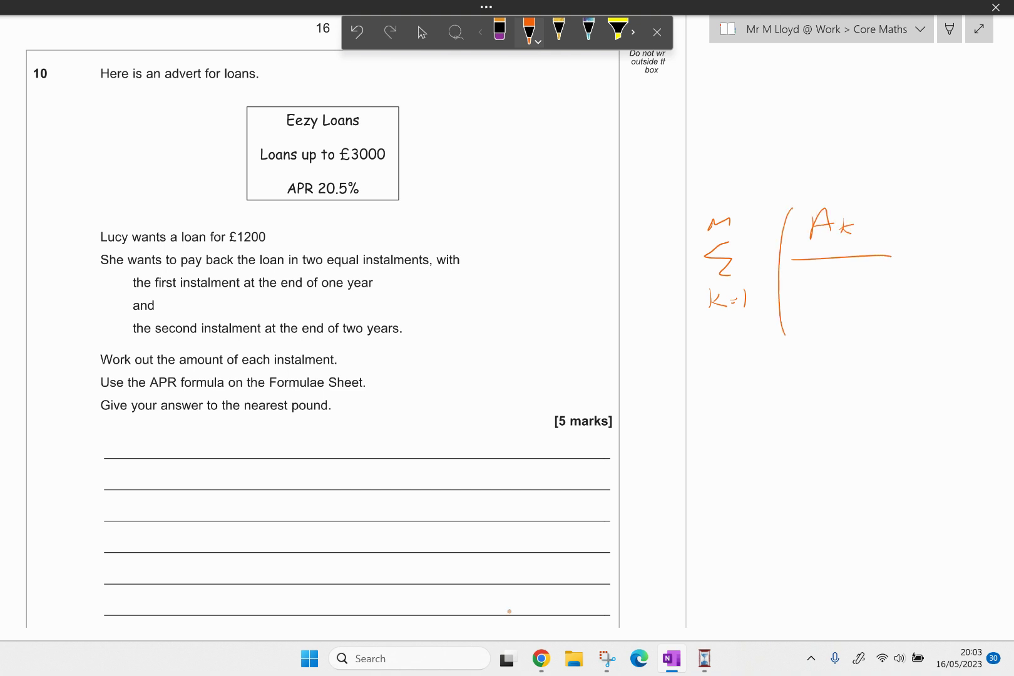
mouse_move(802, 274)
mouse_down()
mouse_move(795, 319)
mouse_move(829, 306)
mouse_up()
drag(826, 298, 838, 297)
mouse_move(845, 293)
mouse_down()
mouse_move(871, 290)
mouse_move(861, 320)
mouse_up()
drag(876, 262, 878, 275)
drag(870, 268, 895, 273)
drag(885, 267, 896, 275)
mouse_move(895, 196)
mouse_down()
mouse_move(937, 275)
mouse_move(926, 338)
mouse_up()
Finish the formula with = C and shift the view right
click(422, 32)
scroll(500, 313, down, 3)
scroll(501, 313, up, 1)
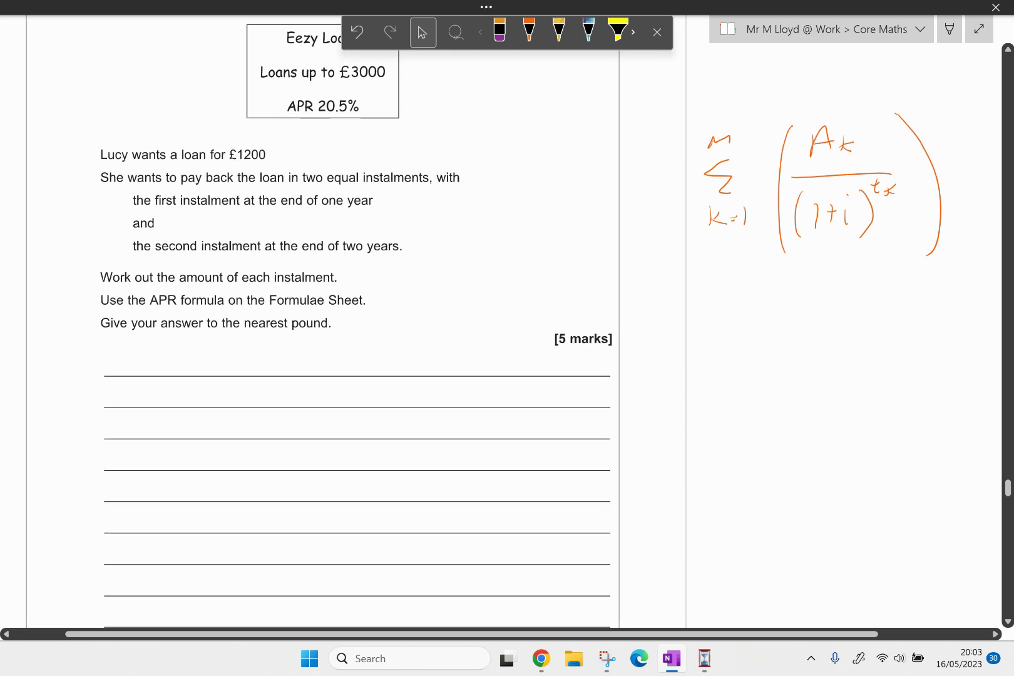
click(529, 30)
drag(956, 182, 967, 187)
drag(985, 176, 989, 195)
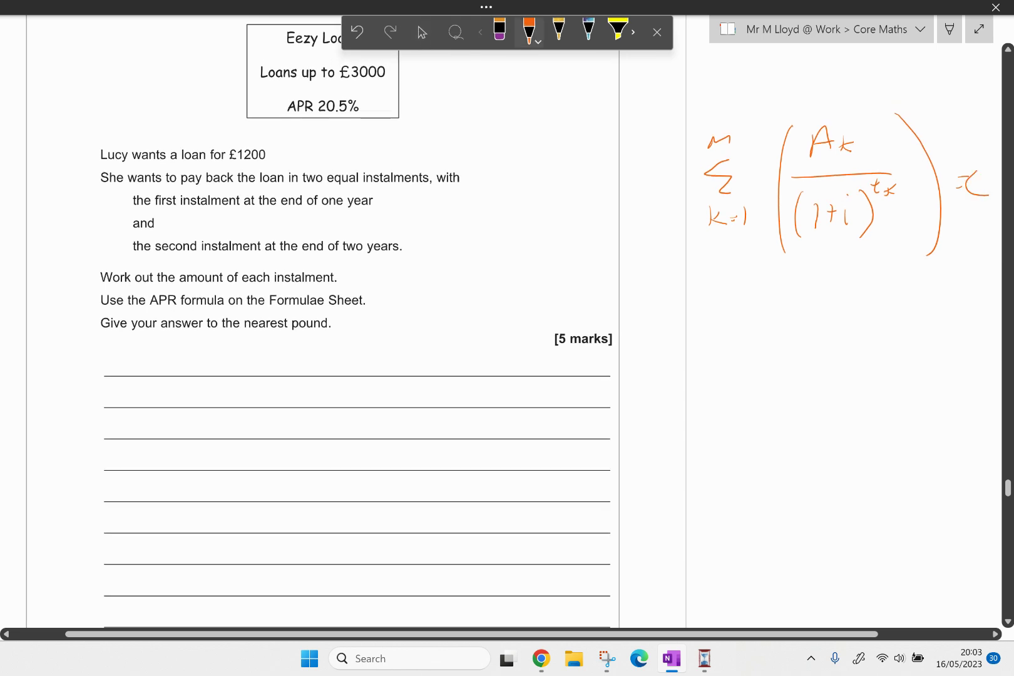
click(422, 32)
scroll(501, 313, right, 1)
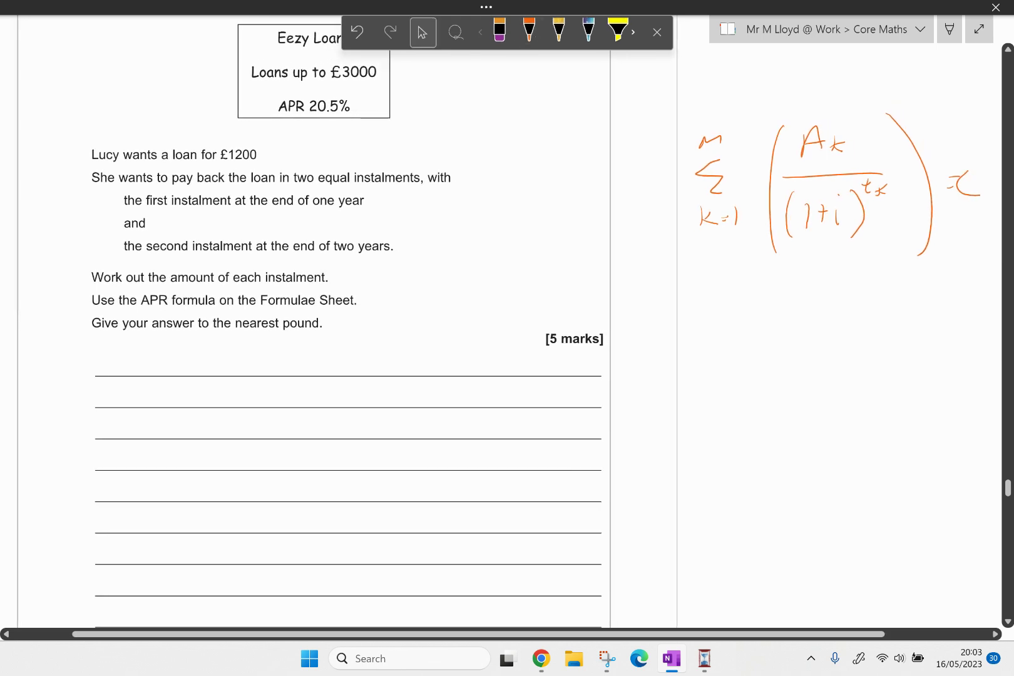
click(529, 30)
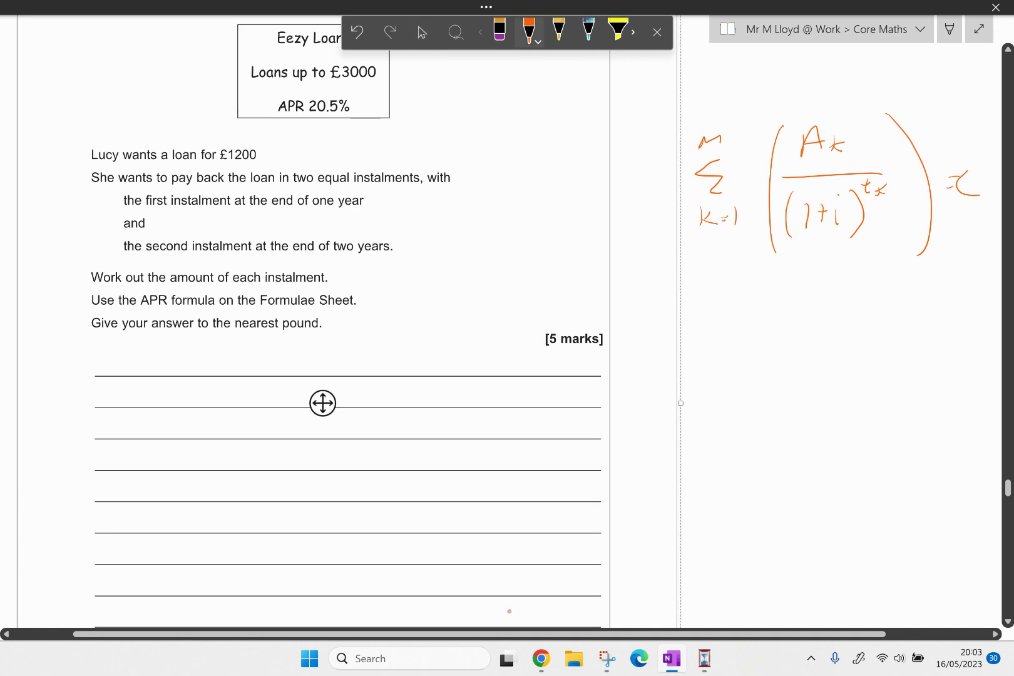
Write 1200 = x/1.205 on the first answer line in orange pen
mouse_move(117, 378)
mouse_down()
mouse_move(115, 405)
mouse_move(143, 404)
mouse_move(152, 388)
mouse_up()
mouse_move(166, 386)
mouse_down()
mouse_move(164, 395)
mouse_move(169, 385)
mouse_up()
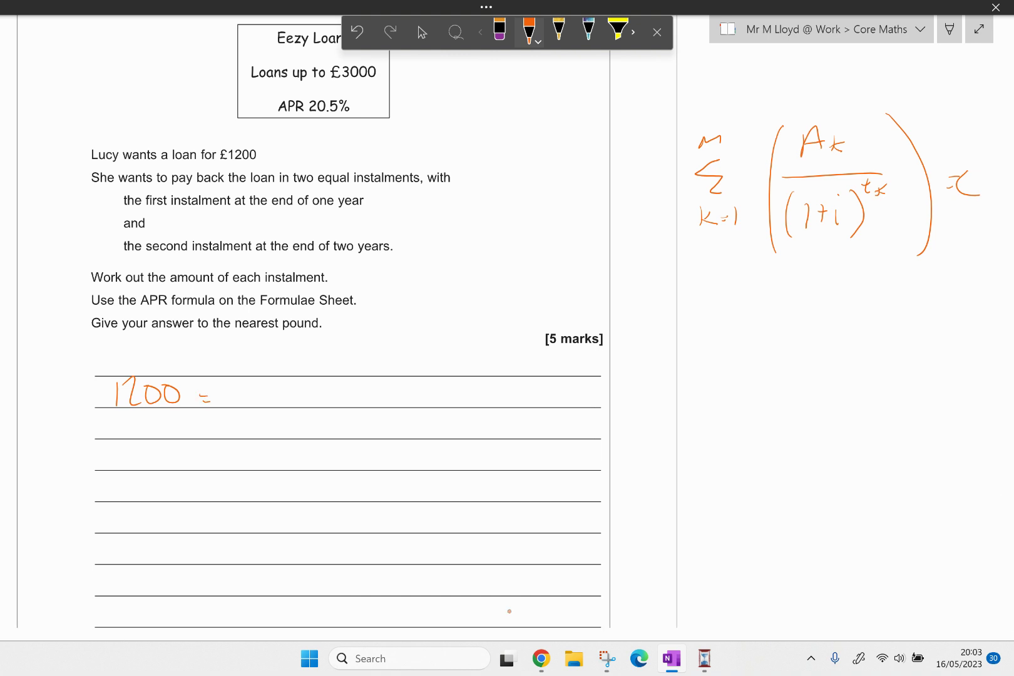
drag(279, 383, 280, 401)
drag(310, 380, 311, 398)
drag(248, 410, 345, 407)
drag(274, 417, 273, 442)
click(292, 431)
mouse_move(299, 419)
mouse_down()
mouse_move(300, 441)
mouse_move(325, 419)
mouse_up()
mouse_move(330, 417)
mouse_down()
mouse_move(342, 415)
mouse_move(327, 436)
mouse_up()
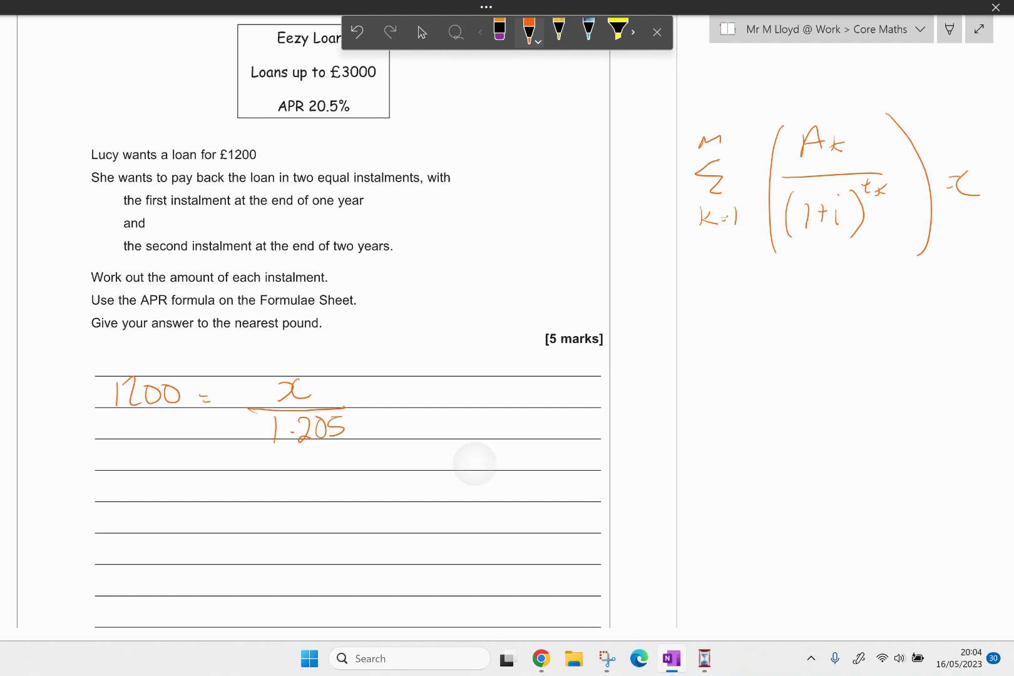
drag(356, 409, 356, 413)
Add + x/1.205² and underline 'two equal instalments' in the question
mouse_move(380, 395)
mouse_down()
mouse_move(381, 413)
mouse_move(391, 401)
mouse_move(423, 398)
mouse_up()
mouse_move(464, 380)
mouse_down()
mouse_move(464, 396)
mouse_move(484, 412)
mouse_up()
drag(293, 184, 418, 182)
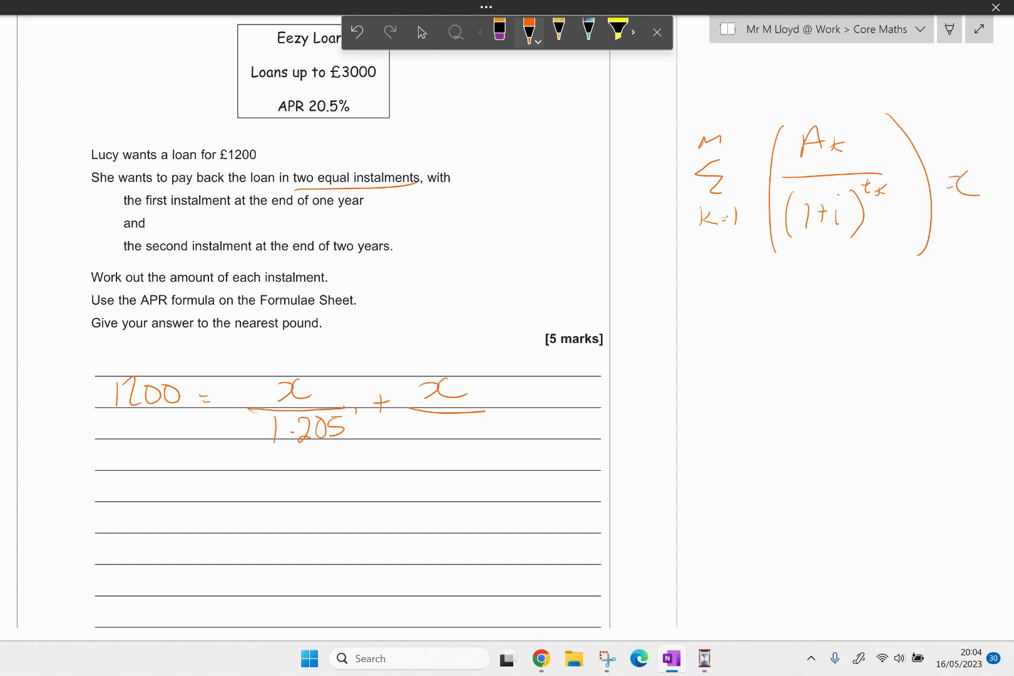
mouse_move(422, 420)
mouse_down()
mouse_move(423, 439)
mouse_move(454, 437)
mouse_up()
click(437, 436)
drag(465, 423, 483, 420)
mouse_move(471, 423)
mouse_down()
mouse_move(469, 439)
mouse_move(499, 419)
mouse_up()
Begin a second working line with 1200 =
scroll(348, 313, down, 3)
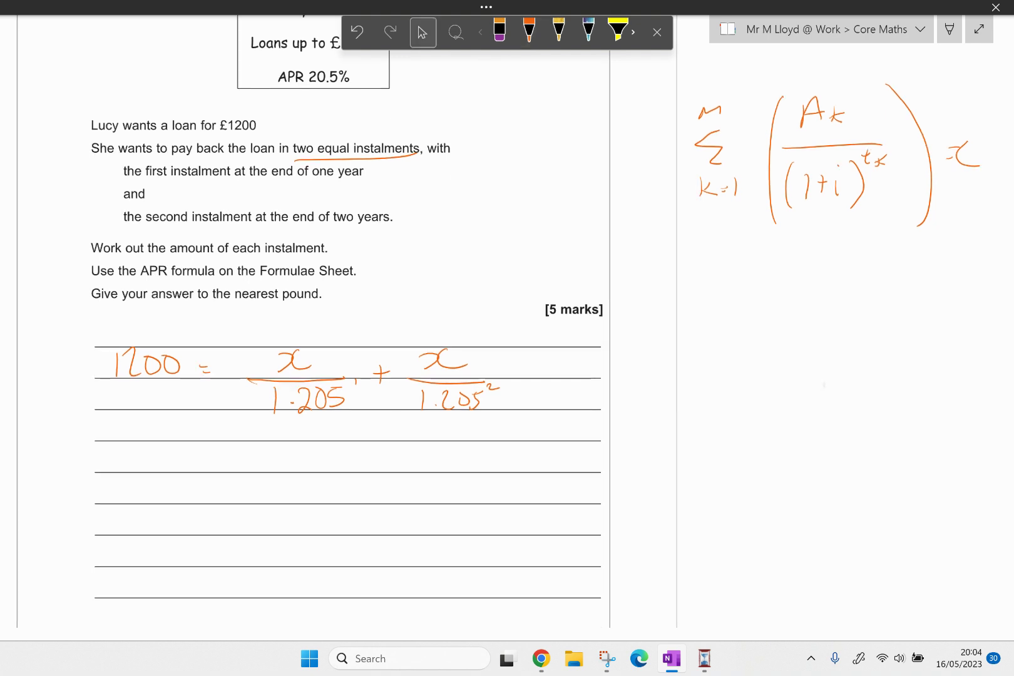
mouse_move(117, 367)
mouse_down()
mouse_move(117, 381)
mouse_move(140, 389)
mouse_up()
mouse_move(154, 374)
mouse_down()
mouse_move(147, 383)
mouse_move(155, 374)
mouse_up()
drag(170, 373, 210, 378)
drag(199, 384, 212, 384)
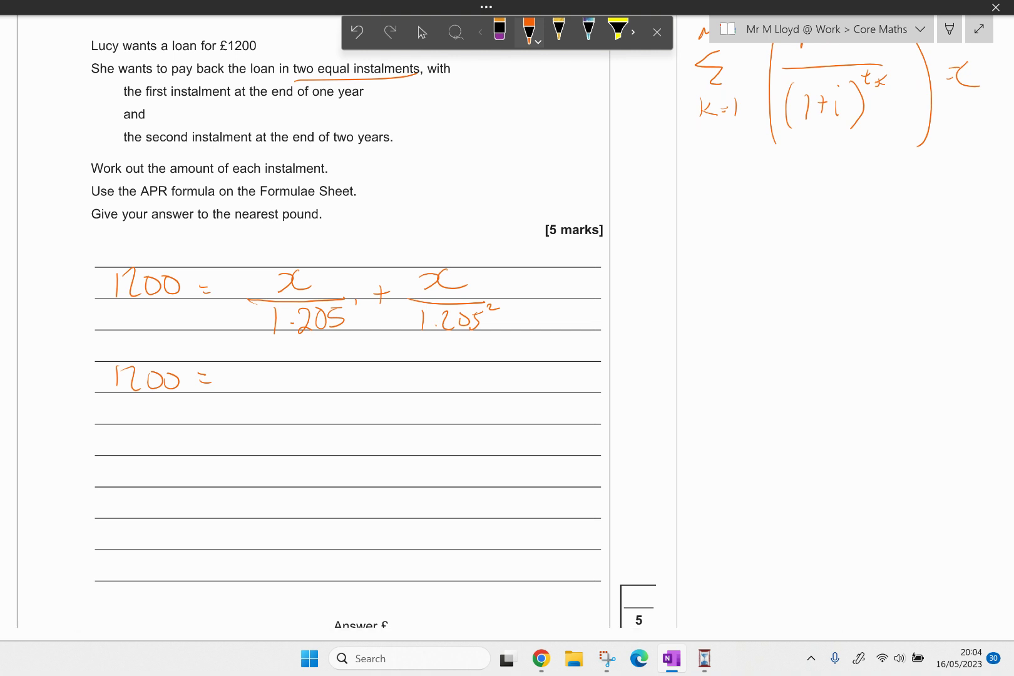
Write the first term 0.82987552x + after 1200 =
mouse_move(249, 371)
mouse_down()
mouse_move(279, 379)
mouse_move(273, 397)
mouse_move(290, 389)
mouse_up()
click(262, 393)
drag(301, 369, 309, 384)
mouse_move(328, 367)
mouse_down()
mouse_move(318, 386)
mouse_move(330, 366)
mouse_move(341, 386)
mouse_up()
mouse_move(349, 368)
mouse_down()
mouse_move(363, 364)
mouse_move(352, 384)
mouse_up()
mouse_move(363, 367)
mouse_down()
mouse_move(376, 364)
mouse_move(362, 386)
mouse_move(402, 382)
mouse_move(412, 392)
mouse_up()
drag(450, 370, 450, 390)
mouse_move(505, 367)
mouse_down()
mouse_move(505, 387)
mouse_move(522, 380)
mouse_up()
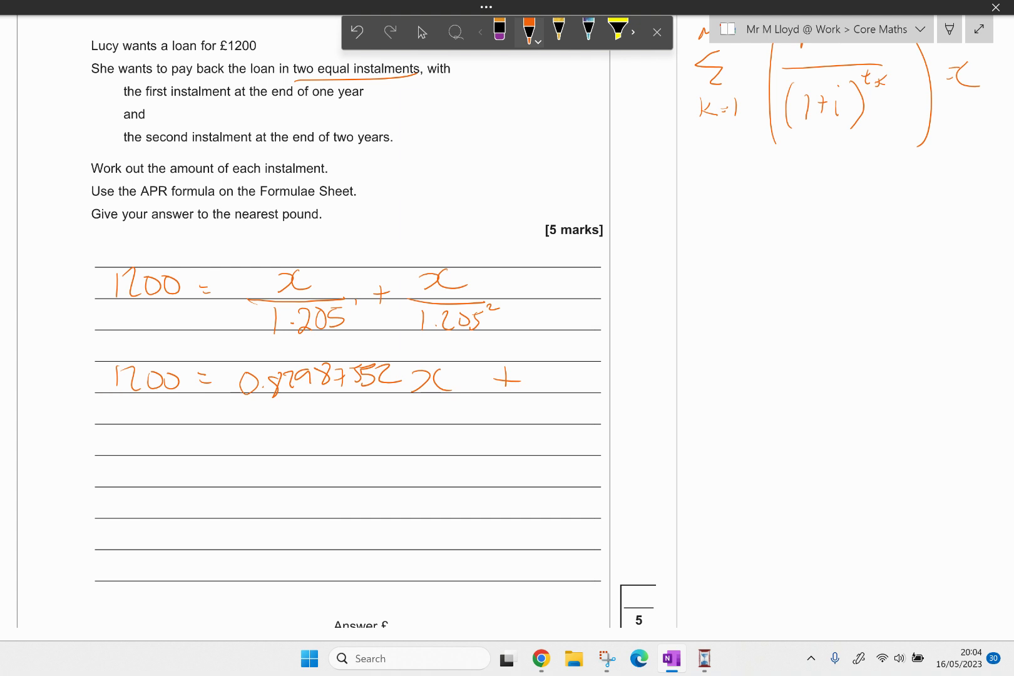
Note 1/1.457025 in the margin as the reciprocal of 1.205²
mouse_move(557, 309)
mouse_down()
mouse_move(589, 308)
mouse_move(572, 320)
mouse_up()
drag(640, 286, 647, 296)
mouse_move(631, 308)
mouse_down()
mouse_move(660, 305)
mouse_move(627, 334)
mouse_up()
drag(650, 318, 682, 328)
mouse_move(687, 308)
mouse_down()
mouse_move(700, 325)
mouse_move(721, 321)
mouse_up()
drag(725, 309, 746, 322)
drag(763, 303, 748, 320)
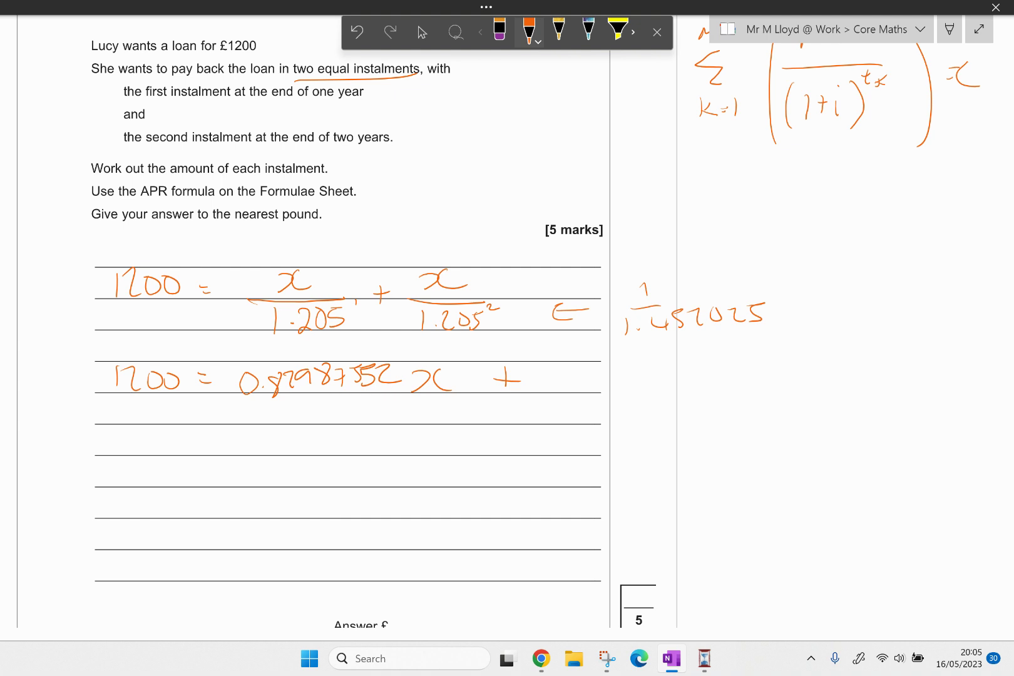
Write the second term 0.68869338x
mouse_move(549, 370)
mouse_down()
mouse_move(536, 391)
mouse_move(552, 369)
mouse_move(588, 385)
mouse_up()
click(570, 383)
mouse_move(610, 371)
mouse_down()
mouse_move(628, 385)
mouse_move(704, 378)
mouse_up()
mouse_move(714, 361)
mouse_down()
mouse_move(729, 359)
mouse_move(722, 383)
mouse_up()
drag(750, 362, 765, 387)
mouse_move(803, 365)
mouse_down()
mouse_move(792, 374)
mouse_move(819, 384)
mouse_up()
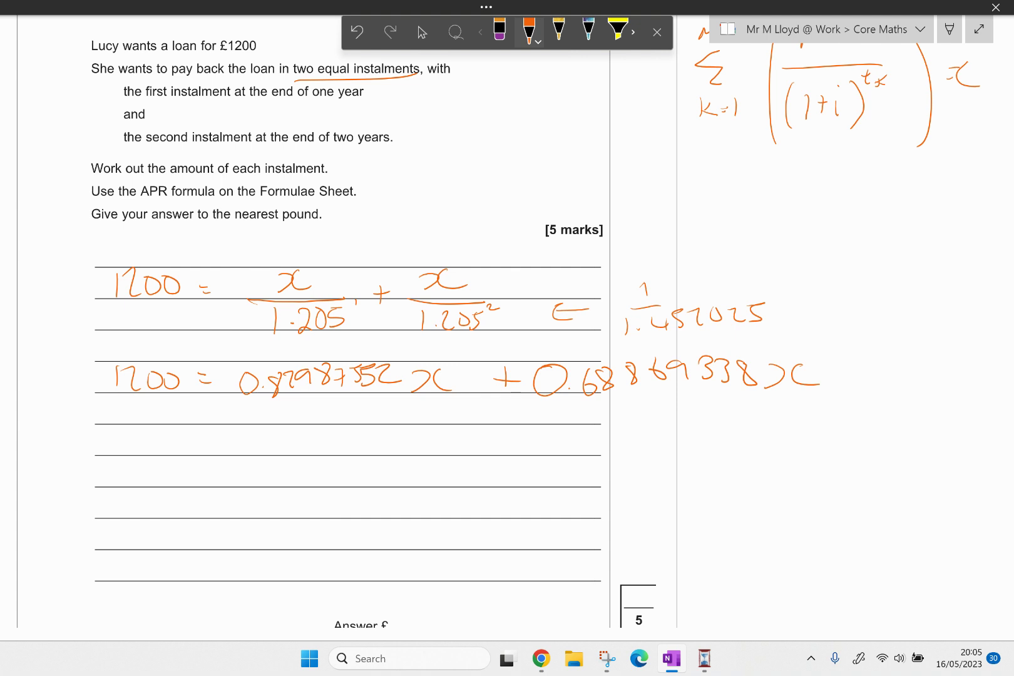
Write the combined line 1200 = 1.5185689x and begin the line solving for x
drag(114, 434, 115, 450)
mouse_move(121, 438)
mouse_down()
mouse_move(133, 455)
mouse_move(167, 441)
mouse_up()
click(271, 443)
mouse_move(263, 431)
mouse_down()
mouse_move(265, 449)
mouse_move(287, 446)
mouse_up()
mouse_move(303, 431)
mouse_down()
mouse_move(307, 448)
mouse_move(342, 439)
mouse_move(346, 450)
mouse_up()
mouse_move(378, 429)
mouse_down()
mouse_move(364, 445)
mouse_move(401, 429)
mouse_move(430, 452)
mouse_move(446, 448)
mouse_up()
drag(490, 431, 492, 448)
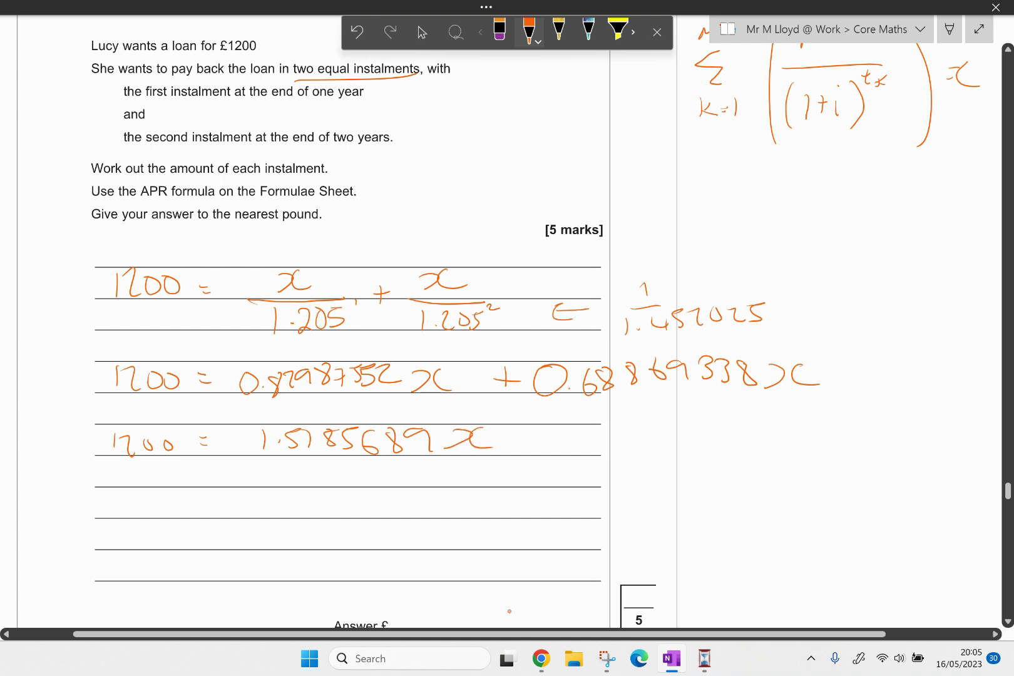
drag(262, 498, 261, 518)
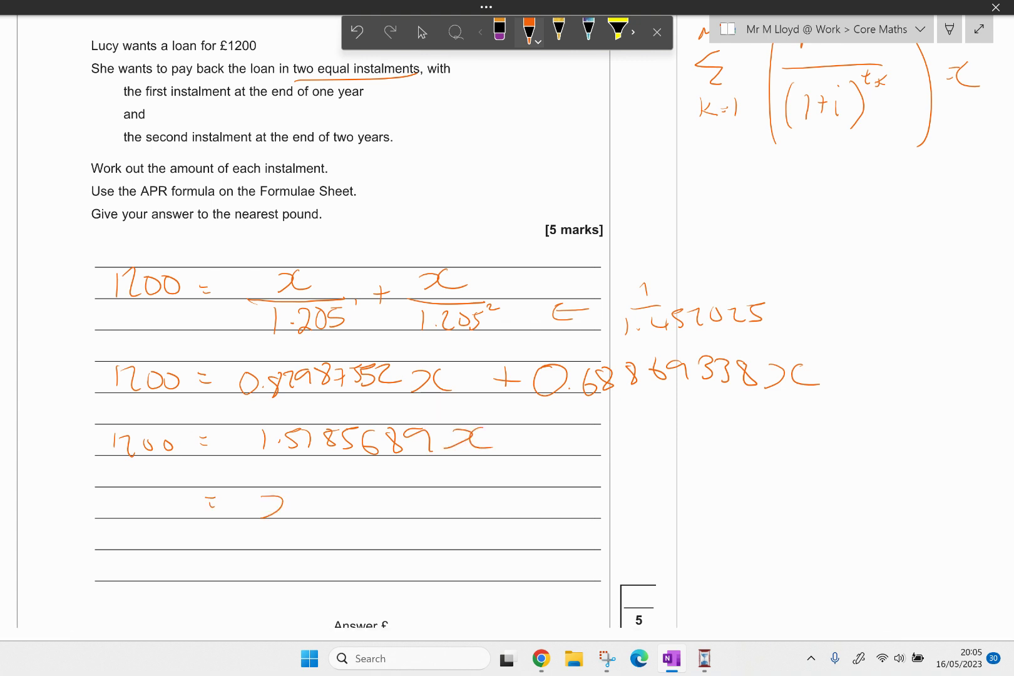
drag(168, 497, 299, 491)
Write x = 790.217685 on the new working line
mouse_move(369, 482)
mouse_down()
mouse_move(326, 517)
mouse_move(391, 510)
mouse_up()
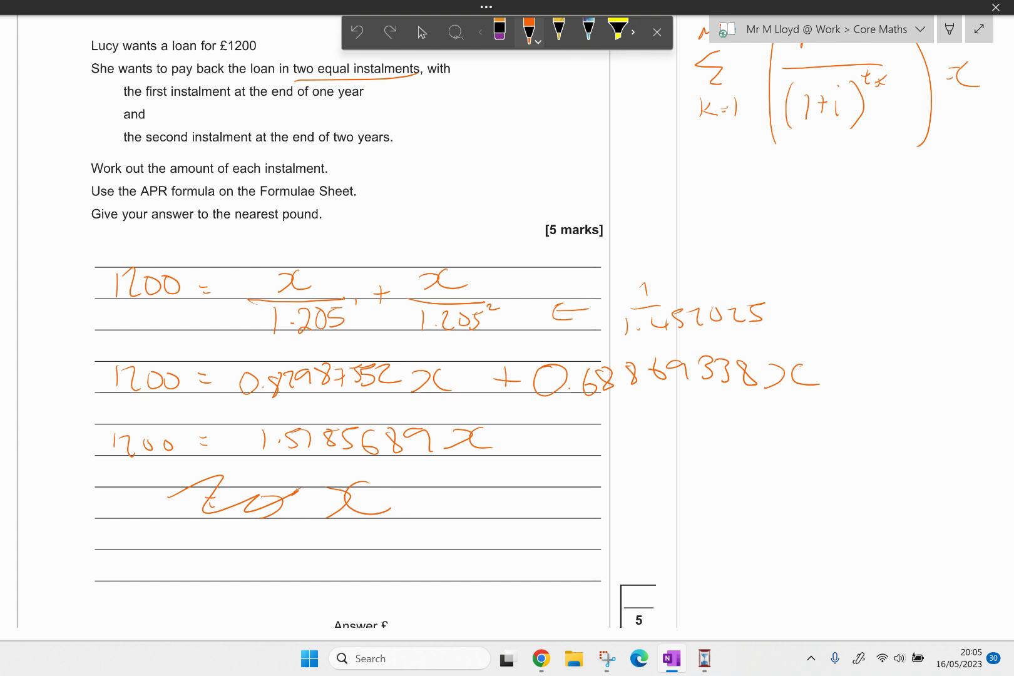
drag(423, 497, 433, 497)
mouse_move(424, 504)
mouse_down()
mouse_move(471, 515)
mouse_move(486, 494)
mouse_up()
drag(500, 482, 500, 513)
mouse_move(525, 480)
mouse_down()
mouse_move(568, 483)
mouse_move(581, 510)
mouse_up()
click(534, 510)
mouse_move(589, 468)
mouse_down()
mouse_move(588, 501)
mouse_move(617, 494)
mouse_up()
mouse_move(605, 479)
mouse_down()
mouse_move(628, 477)
mouse_move(639, 492)
mouse_up()
mouse_move(671, 466)
mouse_down()
mouse_move(660, 482)
mouse_move(680, 454)
mouse_up()
drag(711, 446, 712, 475)
Write 790.22 on the Answer £ line as each instalment
scroll(535, 322, down, 1)
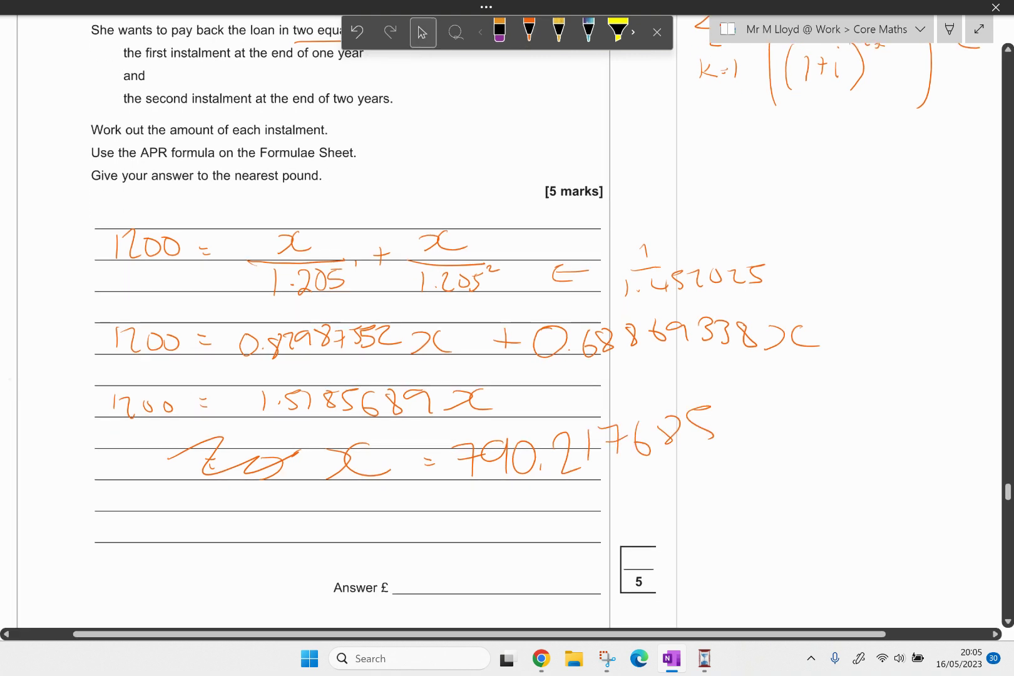
drag(407, 555, 413, 593)
mouse_move(445, 555)
mouse_down()
mouse_move(444, 596)
mouse_move(462, 557)
mouse_move(508, 590)
mouse_move(551, 575)
mouse_up()
click(457, 560)
click(478, 590)
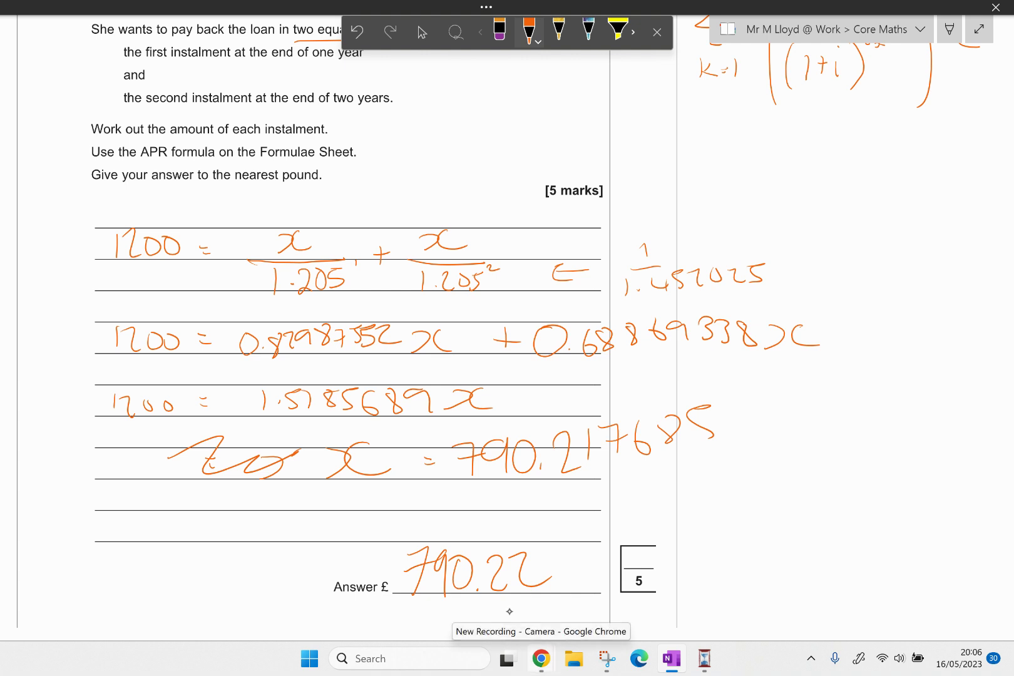
click(540, 659)
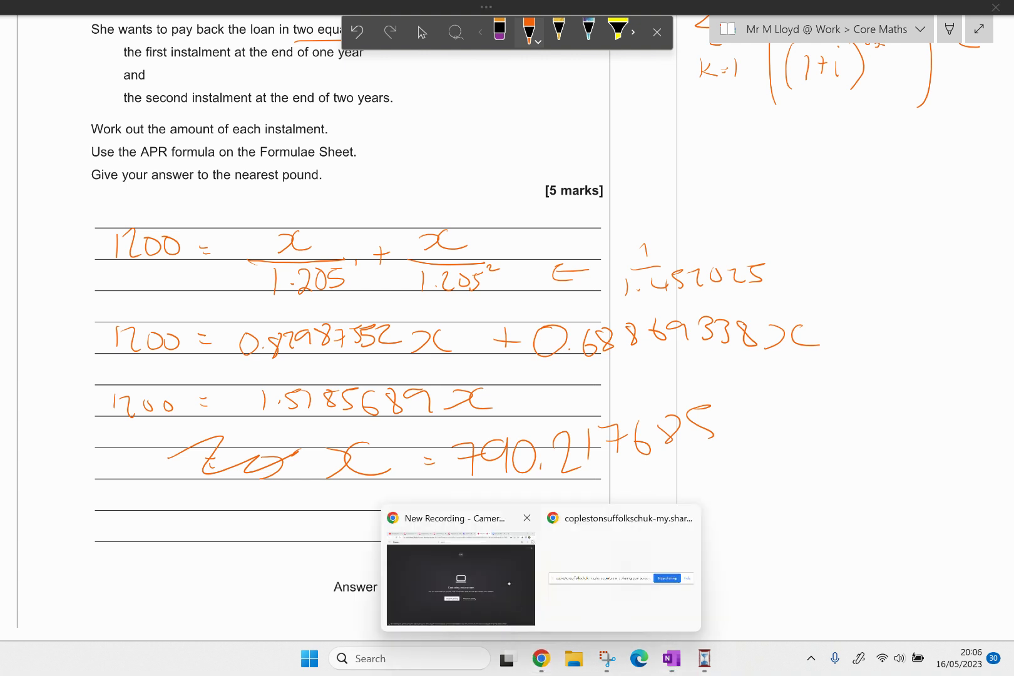